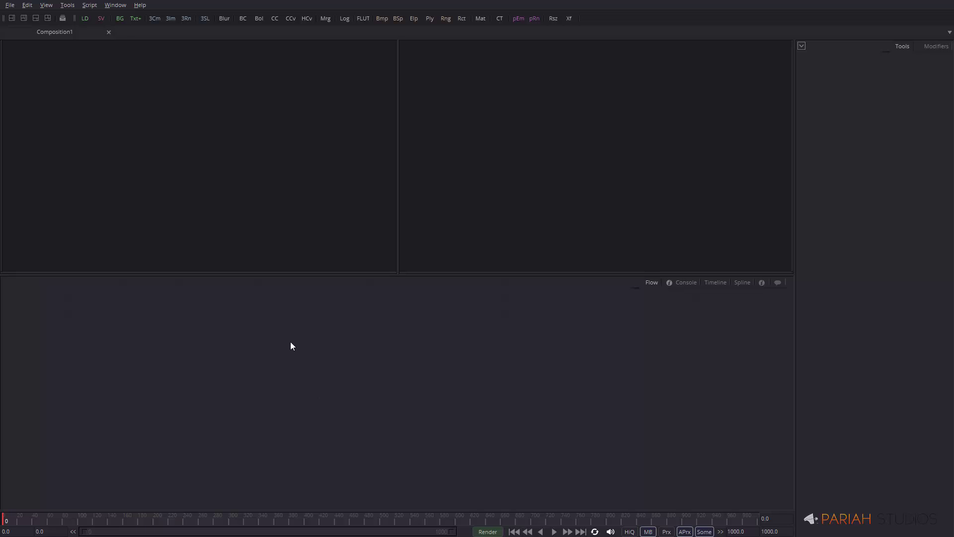
Step: Browse the Flow view's Add Tool > 3D > Light submenu without adding anything
{"action": "right_click", "coordinate": [239, 362]}
{"action": "mouse_move", "coordinate": [327, 366]}
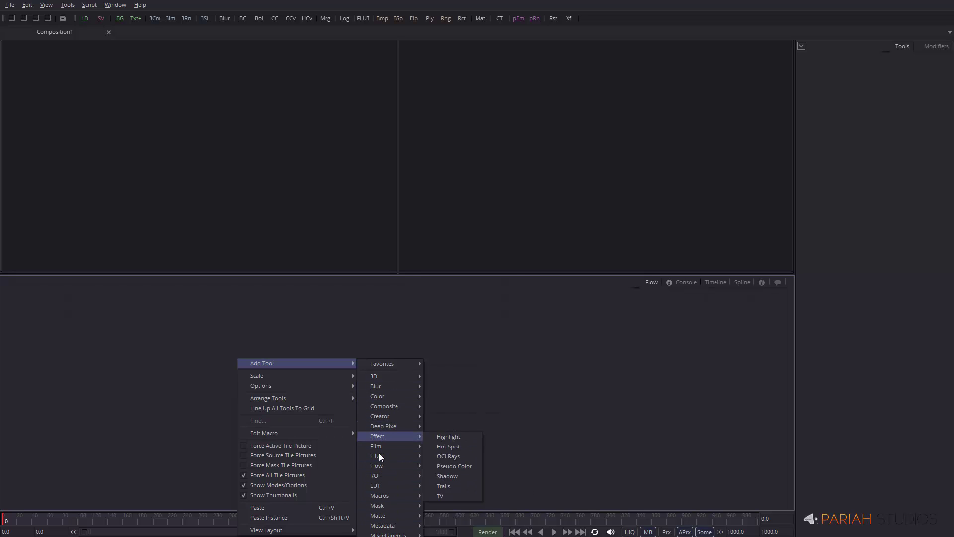
{"action": "mouse_move", "coordinate": [392, 379]}
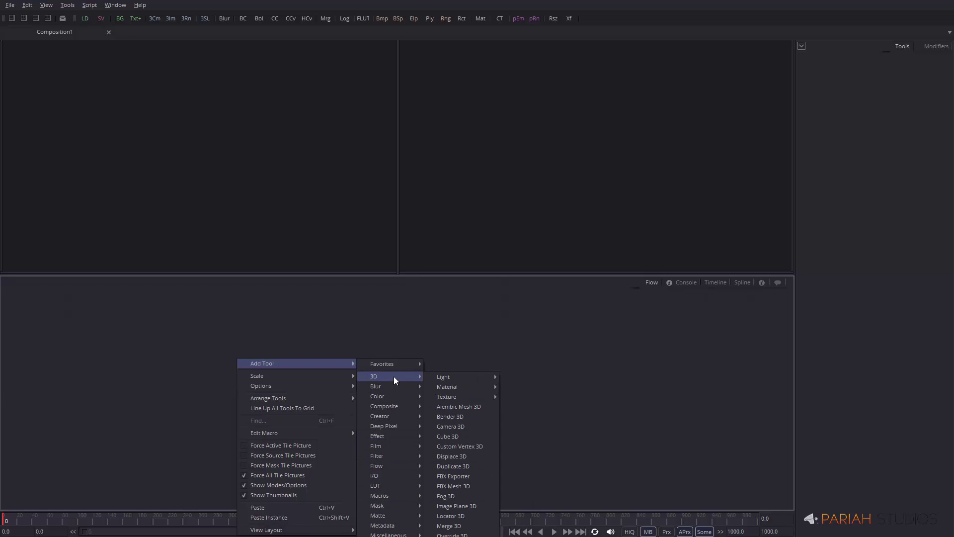
{"action": "mouse_move", "coordinate": [456, 381]}
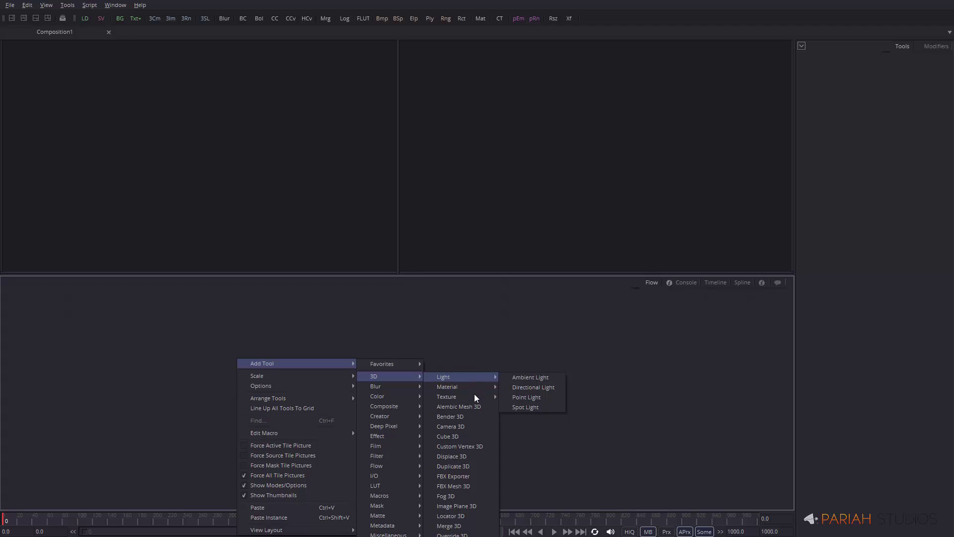
Step: Add a Background node from the toolbar and position it left and up in the flow
{"action": "left_click", "coordinate": [486, 343]}
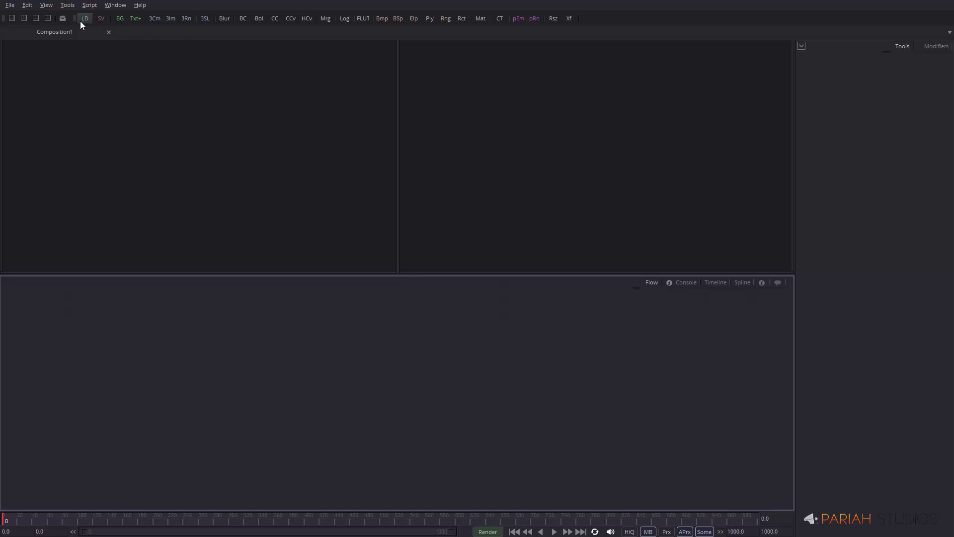
{"action": "left_click", "coordinate": [120, 19]}
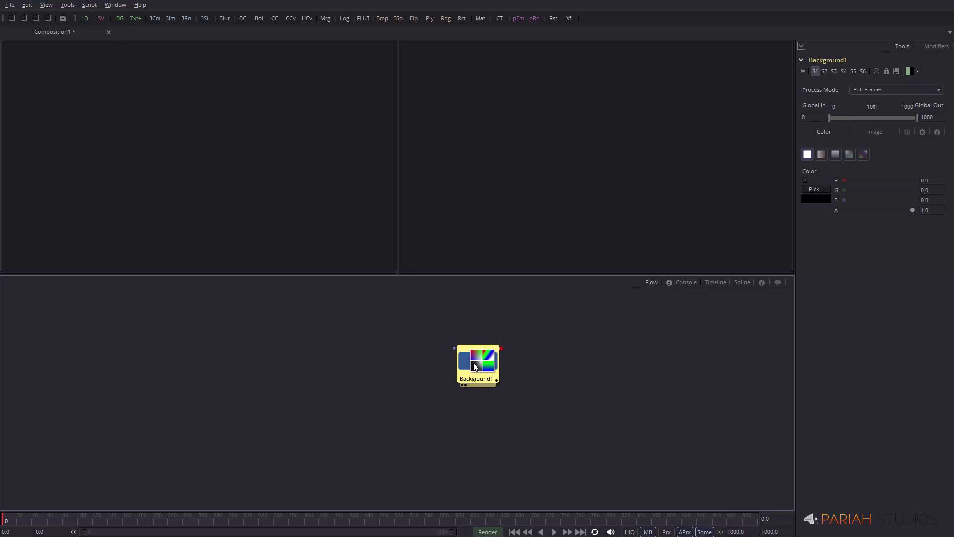
{"action": "left_click_drag", "start_coordinate": [480, 366], "coordinate": [281, 370]}
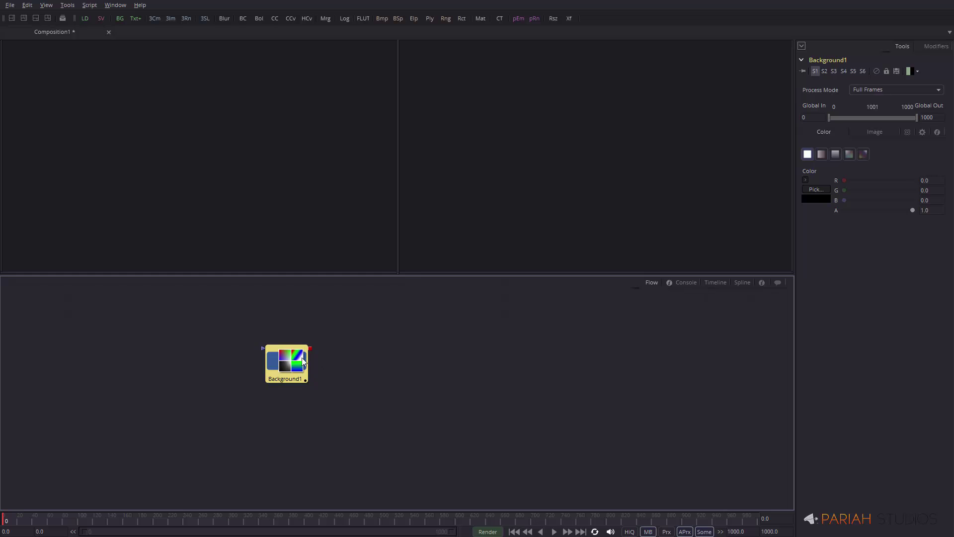
{"action": "left_click_drag", "start_coordinate": [288, 364], "coordinate": [287, 331]}
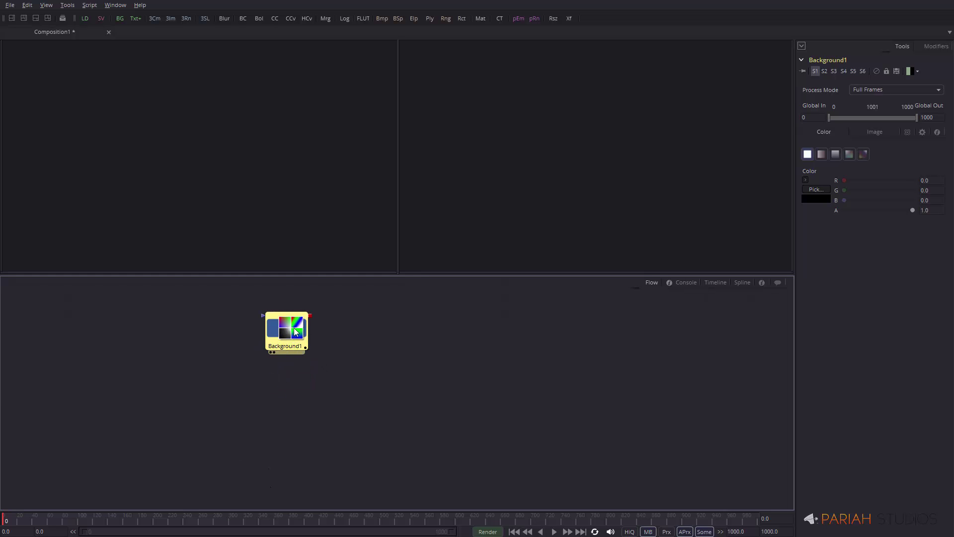
Step: Display Background1 in the left viewer, fitted to the view
{"action": "mouse_move", "coordinate": [300, 327]}
{"action": "left_click_drag", "start_coordinate": [287, 333], "coordinate": [277, 138]}
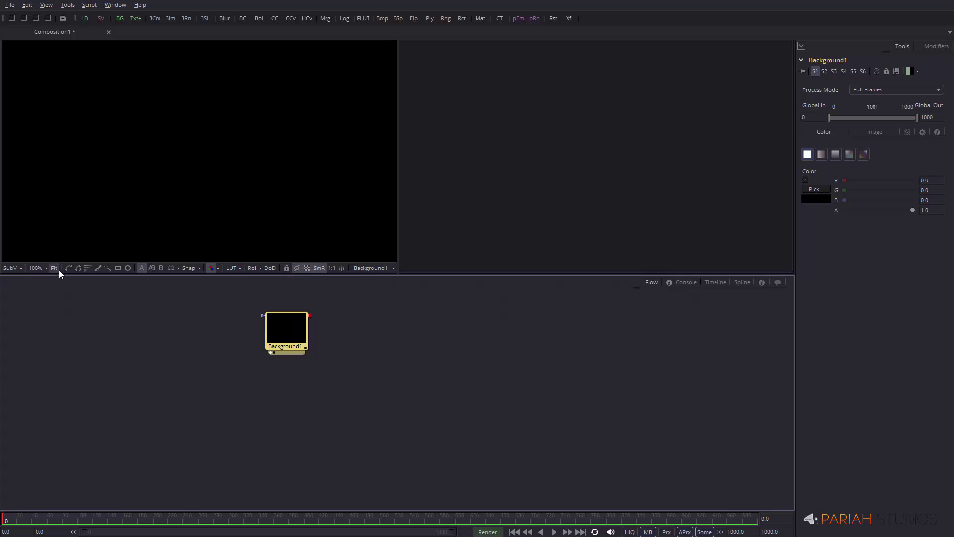
{"action": "left_click", "coordinate": [54, 268]}
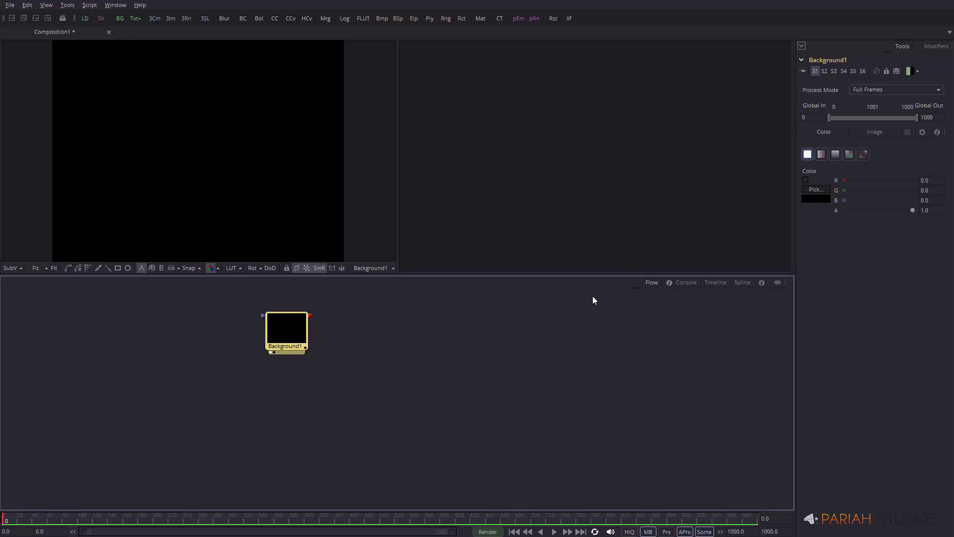
Step: Make Background1 a vertical gradient at 1280×720 and refit it in the viewer
{"action": "left_click", "coordinate": [835, 155]}
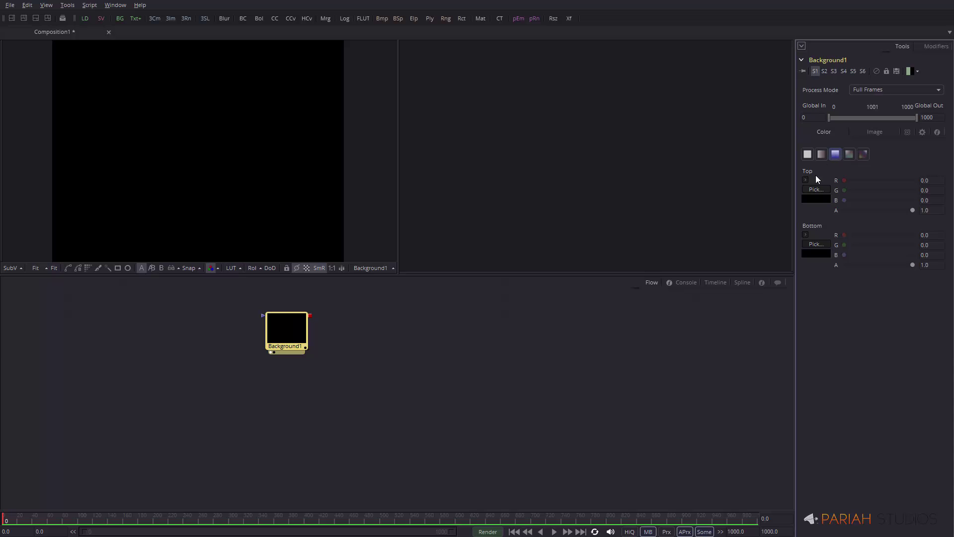
{"action": "left_click", "coordinate": [879, 133]}
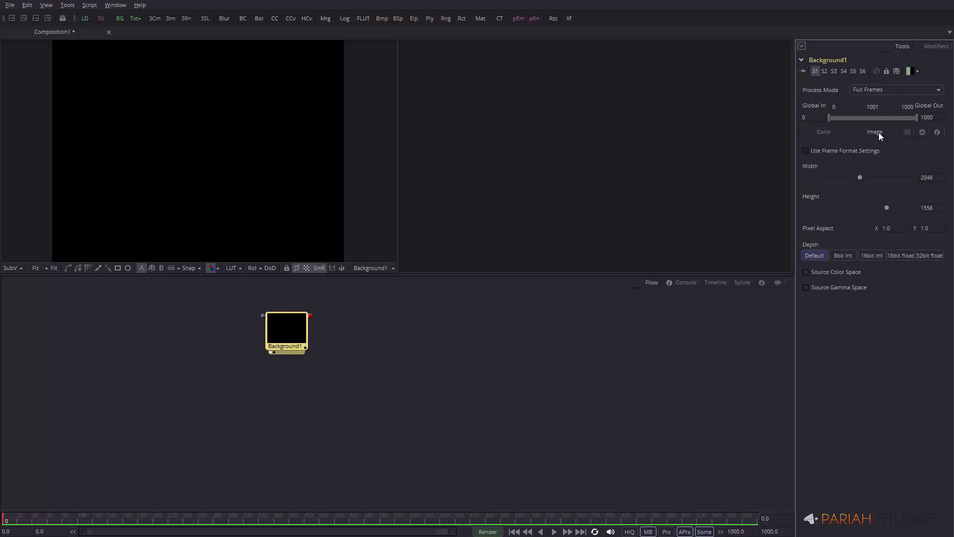
{"action": "double_click", "coordinate": [937, 177]}
{"action": "type", "text": "1280"}
{"action": "key", "text": "Tab"}
{"action": "type", "text": "720"}
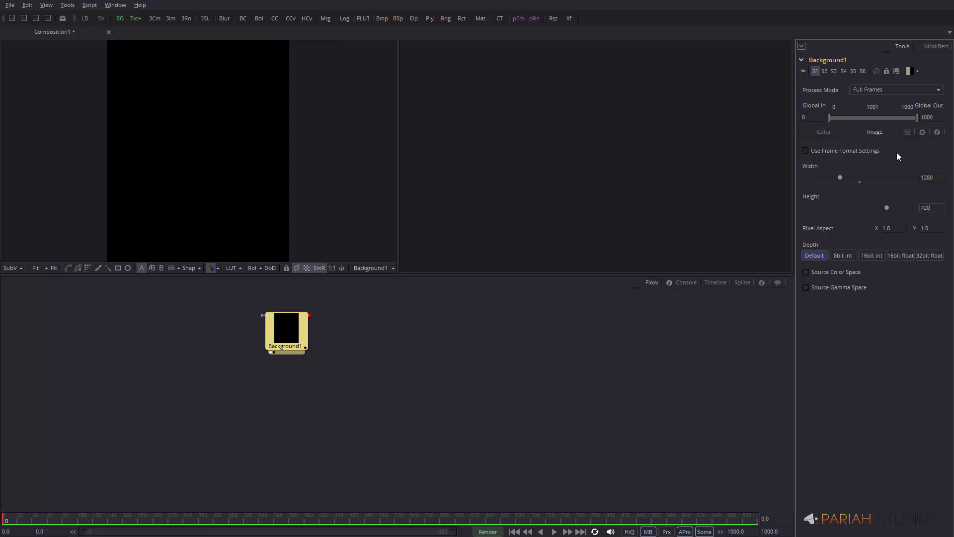
{"action": "key", "text": "Tab"}
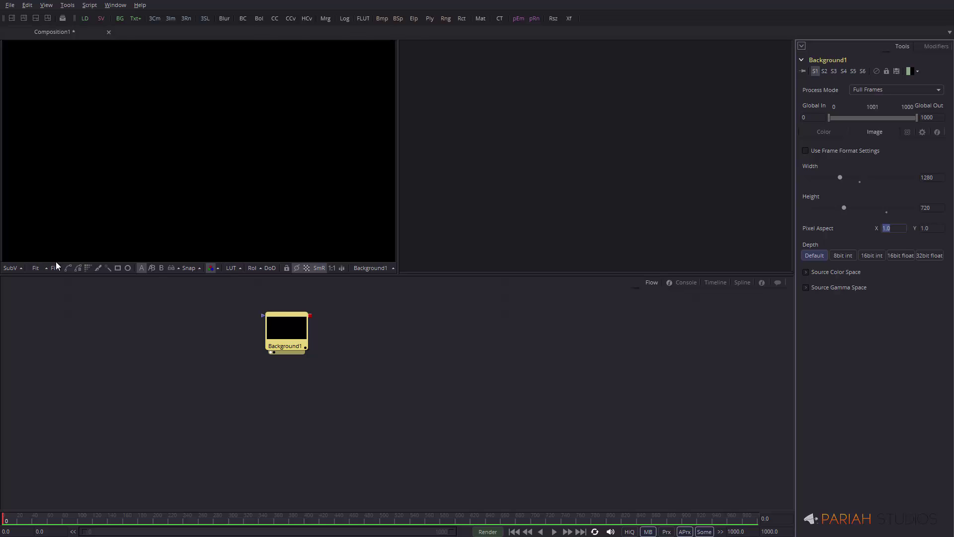
{"action": "left_click", "coordinate": [53, 268]}
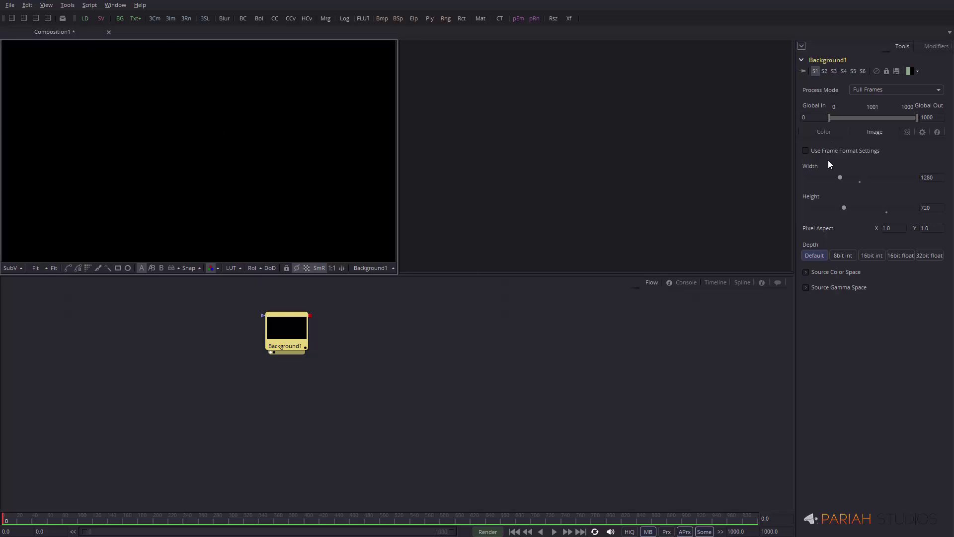
{"action": "left_click", "coordinate": [823, 132]}
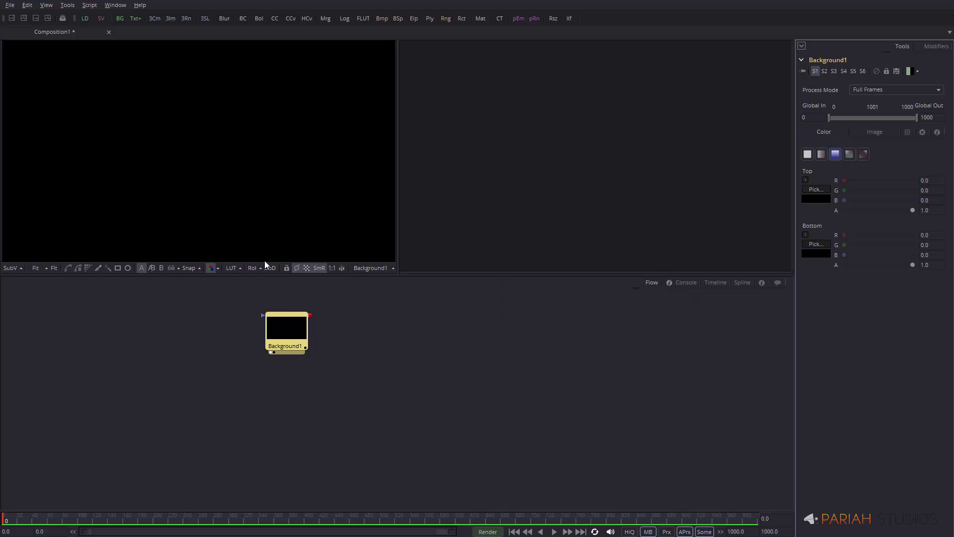
Step: Give Background1 a dark cherry red Top colour, then shift the node down-left
{"action": "left_click", "coordinate": [816, 189]}
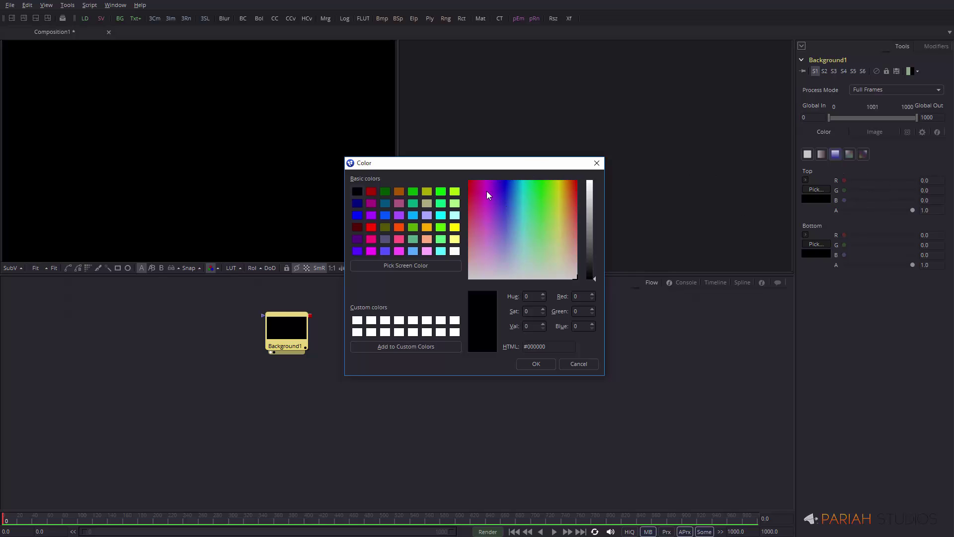
{"action": "left_click", "coordinate": [475, 199]}
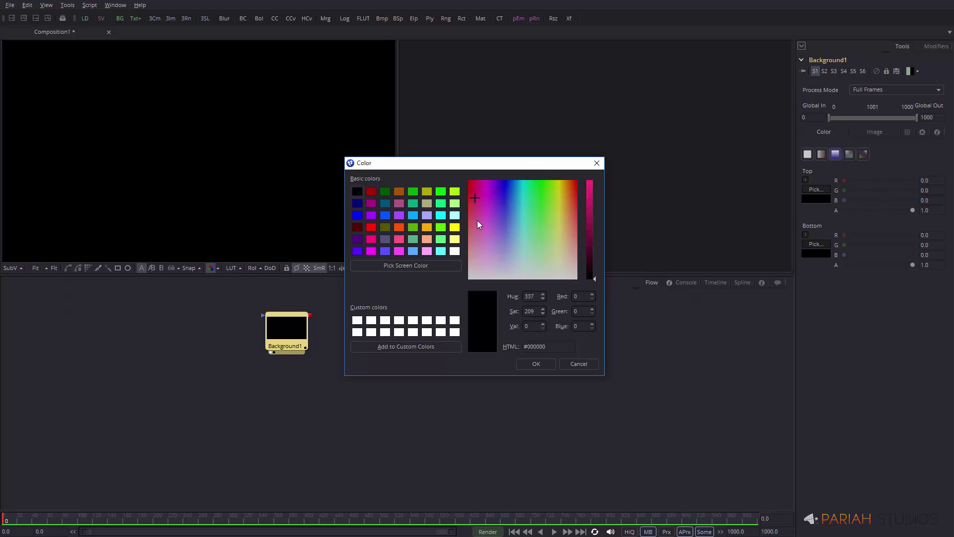
{"action": "left_click", "coordinate": [476, 222]}
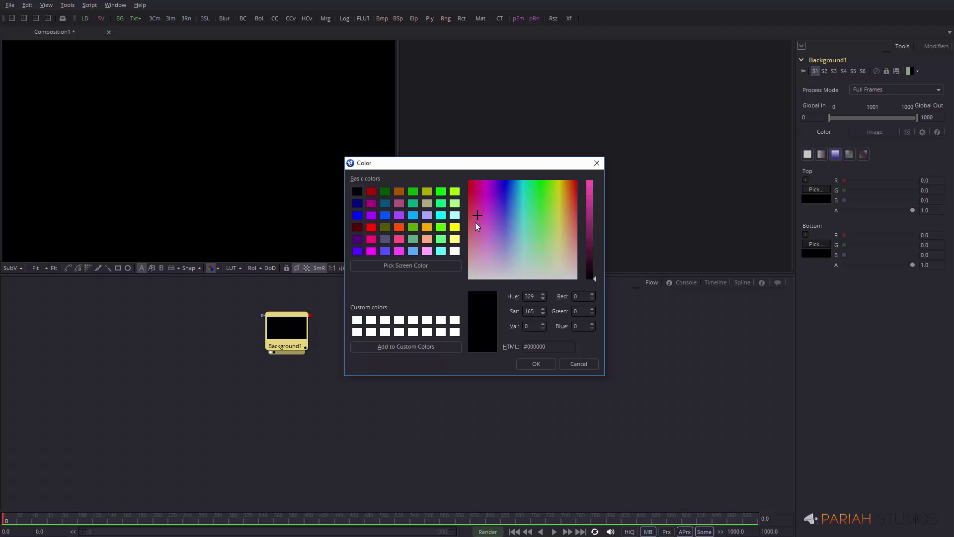
{"action": "left_click", "coordinate": [590, 244]}
{"action": "left_click", "coordinate": [473, 189]}
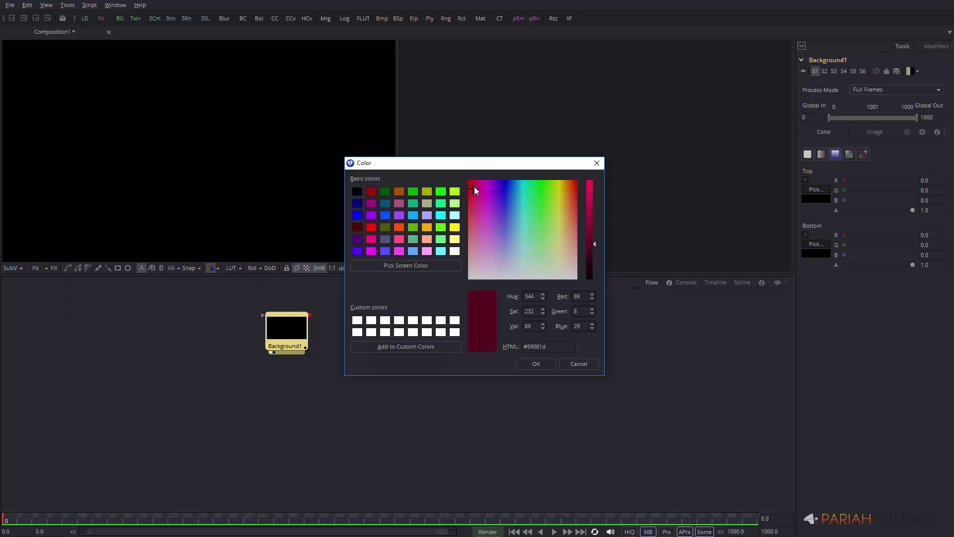
{"action": "left_click_drag", "start_coordinate": [594, 244], "coordinate": [586, 249]}
{"action": "left_click", "coordinate": [534, 363]}
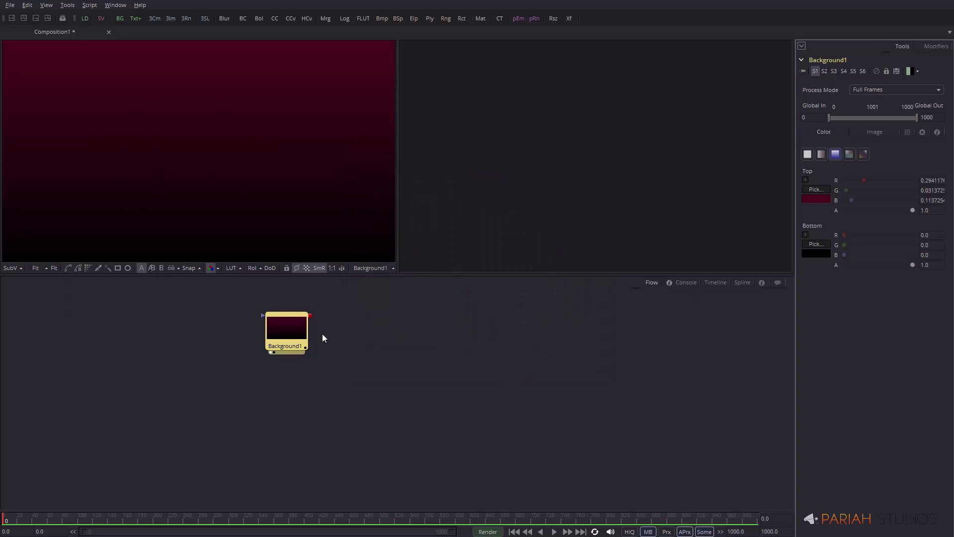
{"action": "left_click_drag", "start_coordinate": [285, 331], "coordinate": [258, 347]}
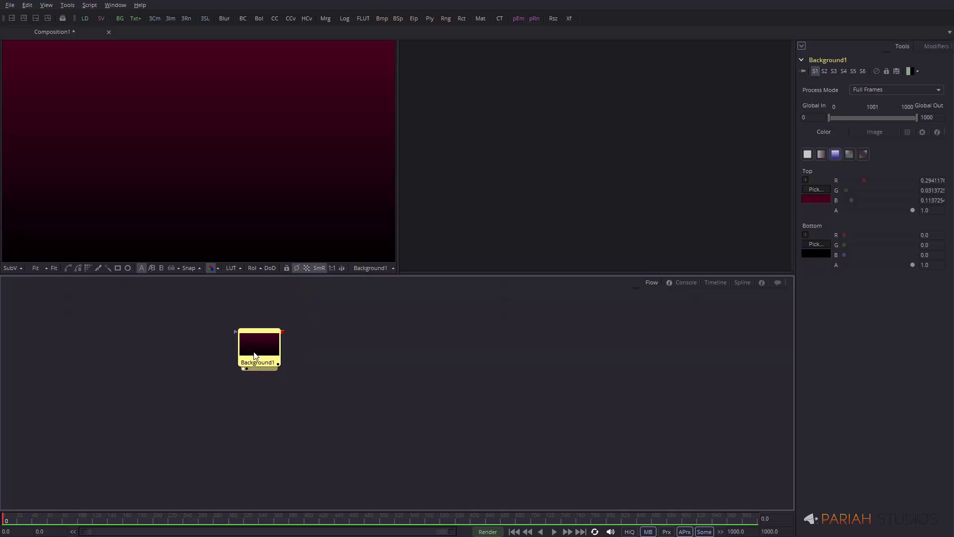
Step: Search the tool list for 'nois' and close it without adding a tool
{"action": "left_click", "coordinate": [333, 425]}
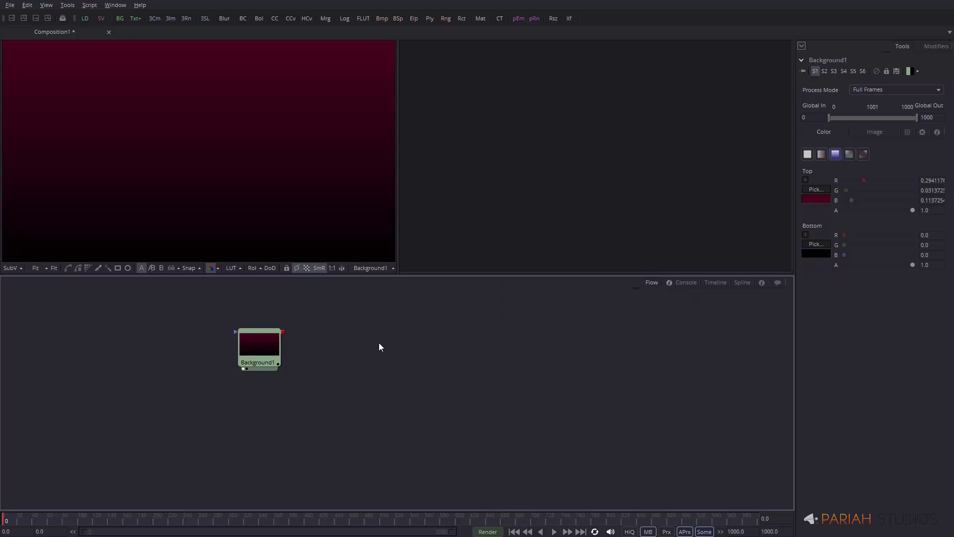
{"action": "key", "text": "ctrl+space"}
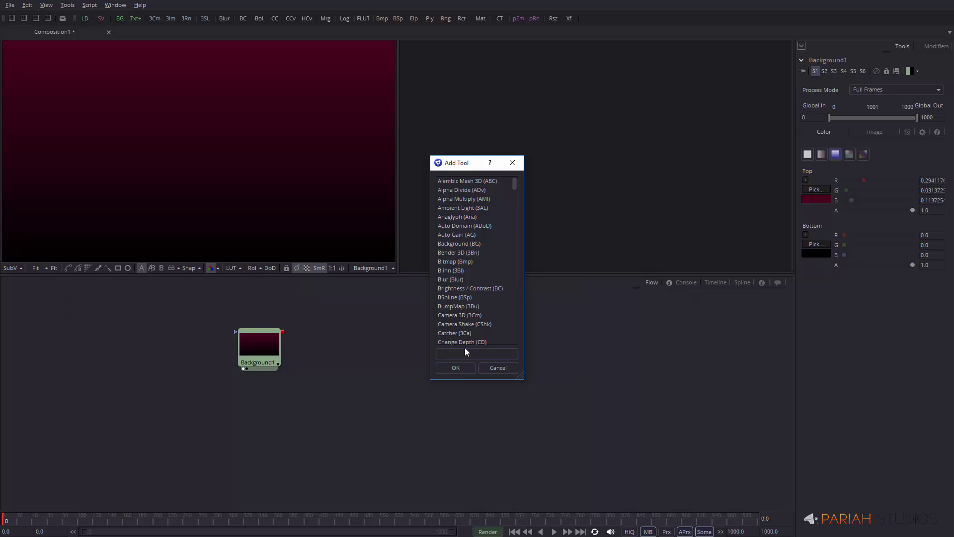
{"action": "type", "text": "noise"}
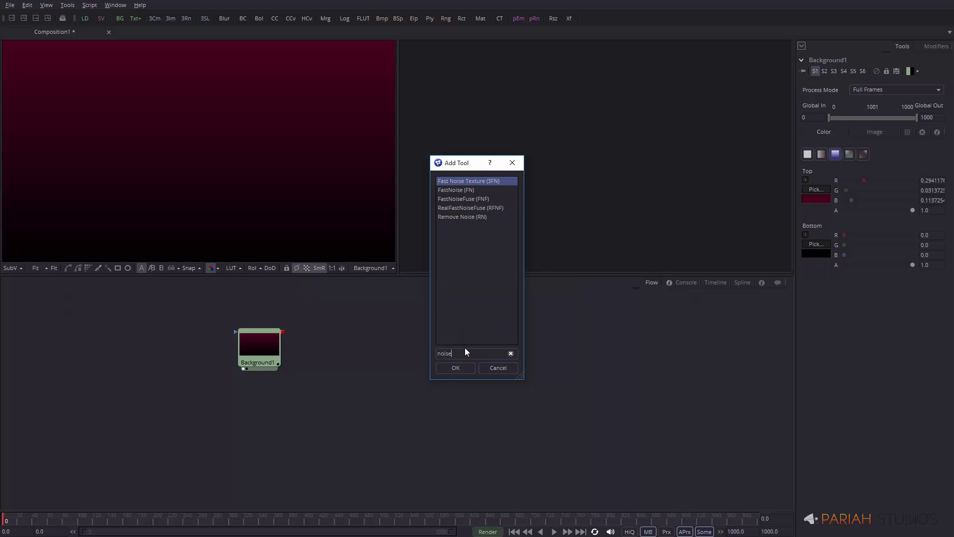
{"action": "left_click", "coordinate": [498, 368]}
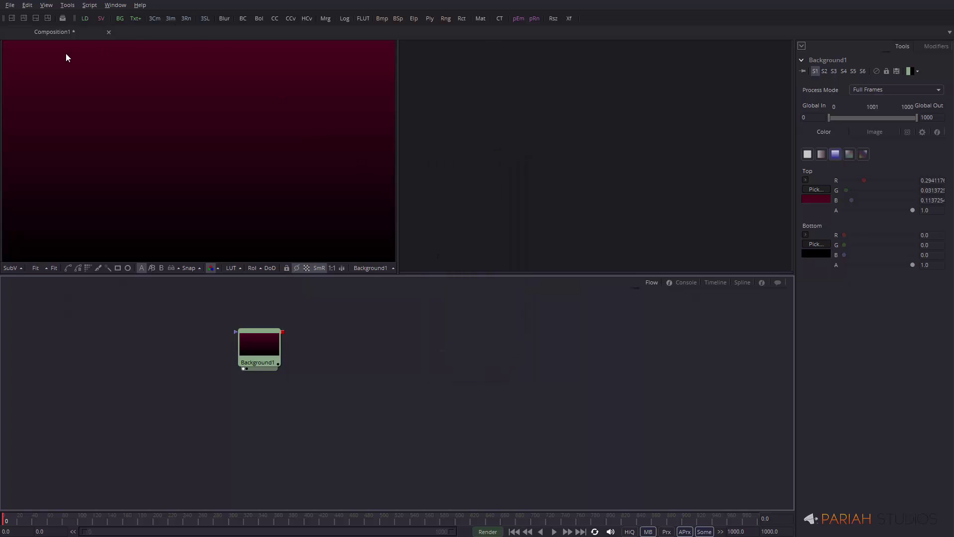
Step: Add a FastNoise node from the library's Creator tools
{"action": "left_click", "coordinate": [62, 19]}
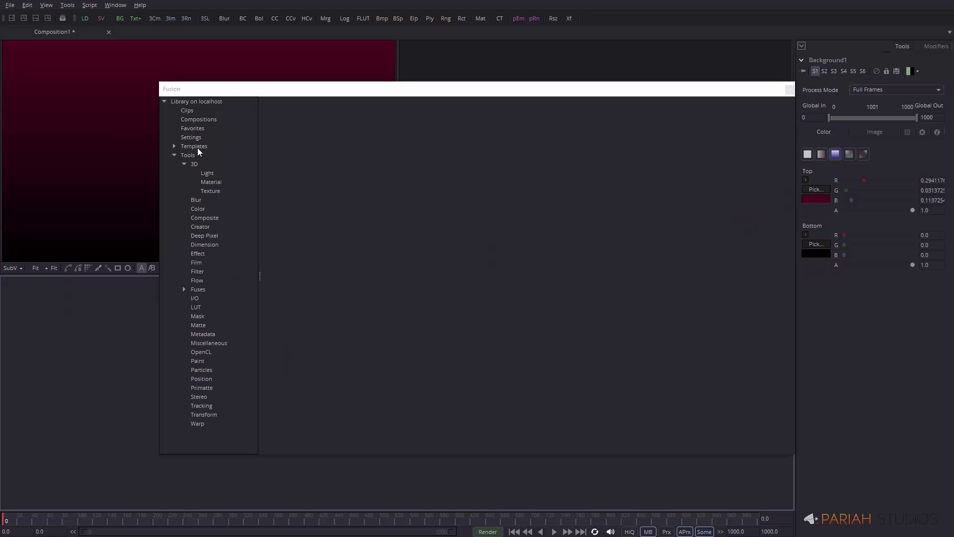
{"action": "left_click", "coordinate": [199, 228]}
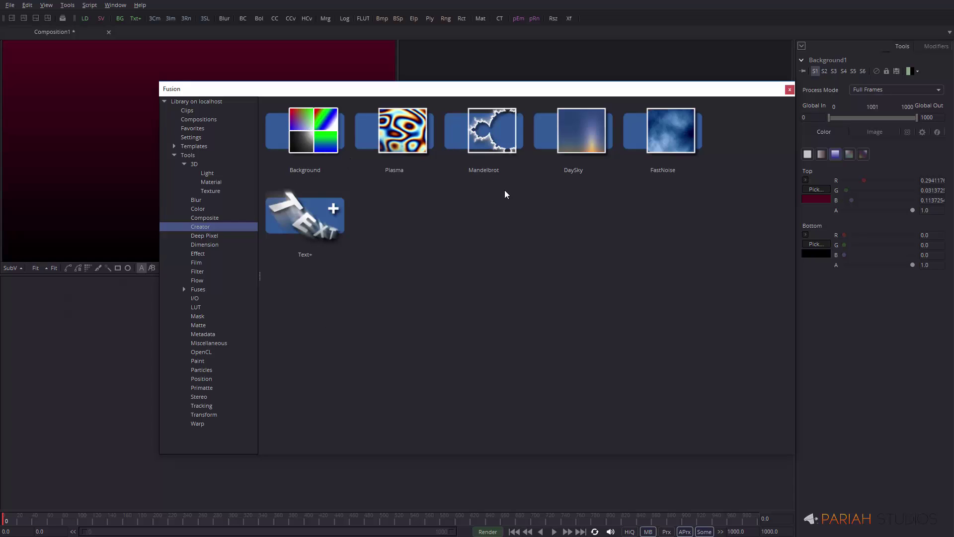
{"action": "double_click", "coordinate": [676, 138]}
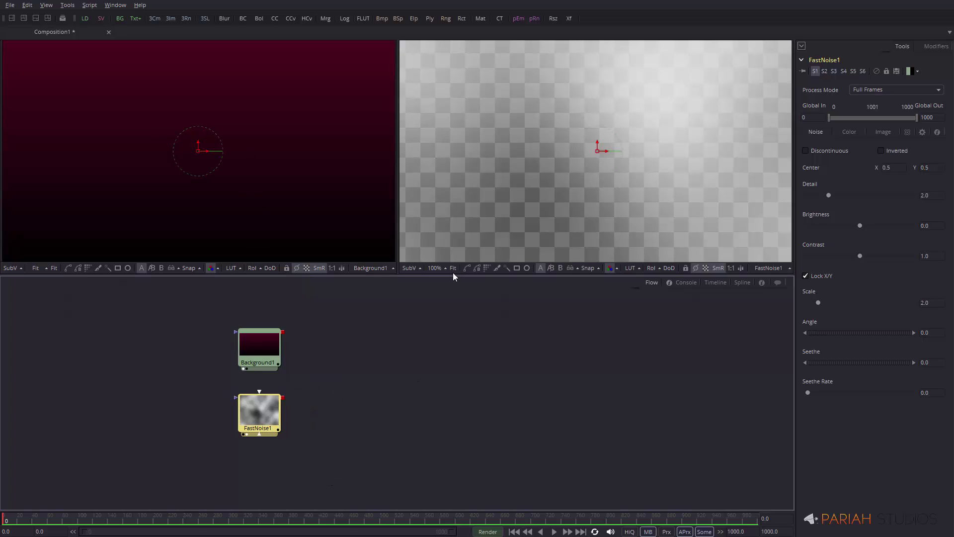
Step: Resize FastNoise1 to 1280×720 to match Background1
{"action": "left_click", "coordinate": [453, 269]}
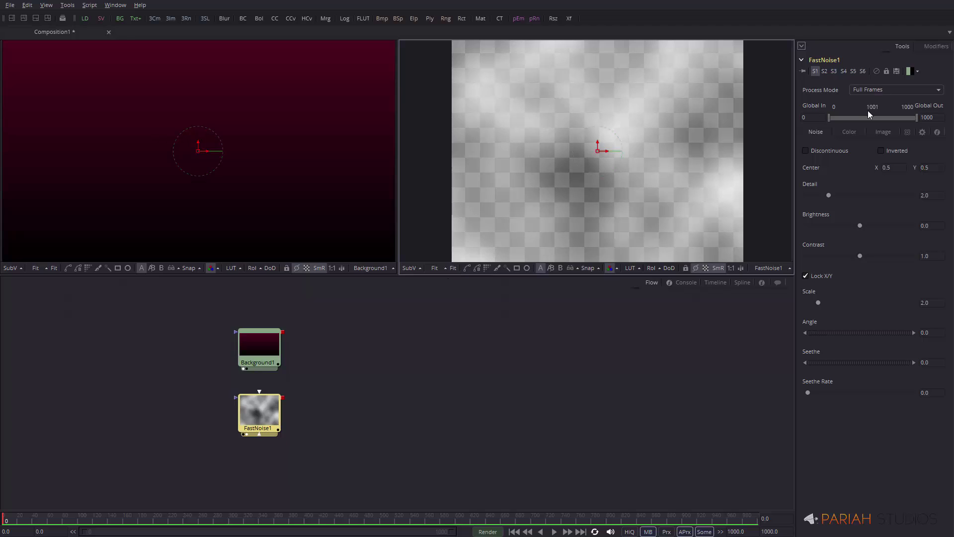
{"action": "left_click", "coordinate": [883, 132]}
{"action": "double_click", "coordinate": [927, 177]}
{"action": "type", "text": "1280"}
{"action": "key", "text": "Tab"}
{"action": "type", "text": "720"}
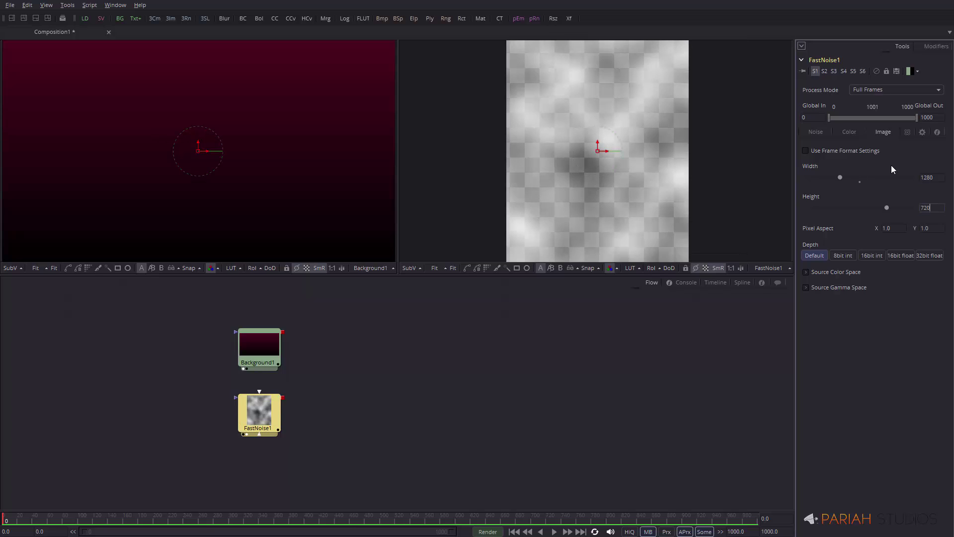
{"action": "key", "text": "Tab"}
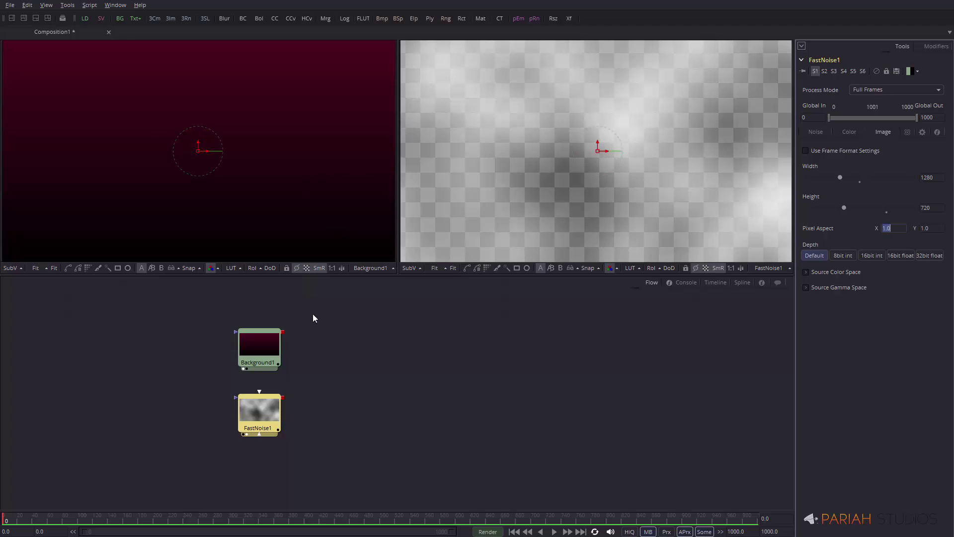
{"action": "left_click", "coordinate": [266, 343]}
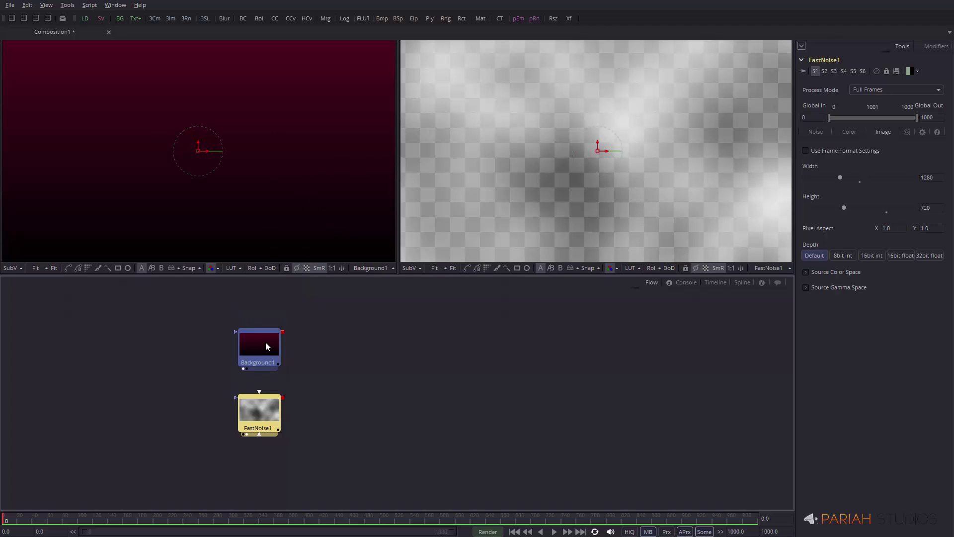
{"action": "left_click", "coordinate": [277, 134]}
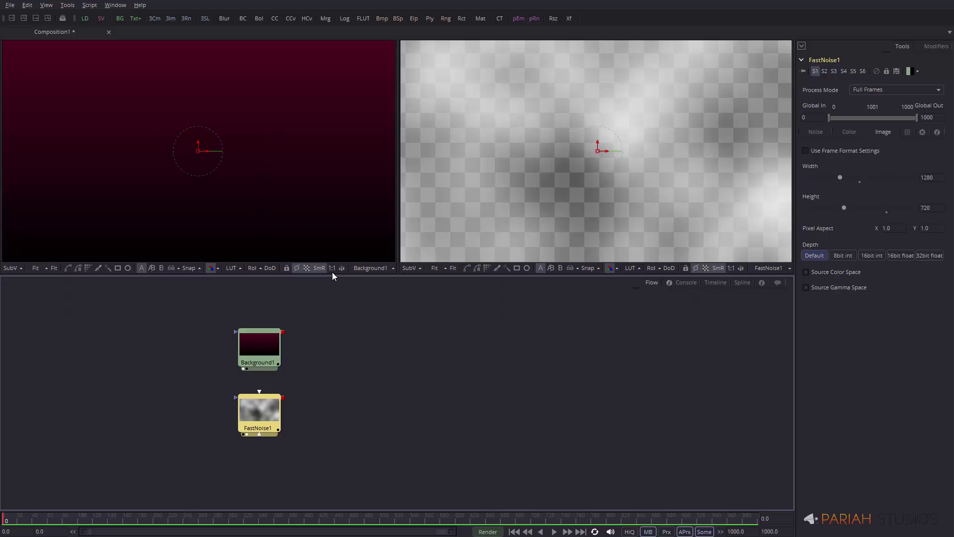
Step: Show FastNoise1 in the right viewer and raise its noise Detail to about 3.33
{"action": "left_click", "coordinate": [246, 369]}
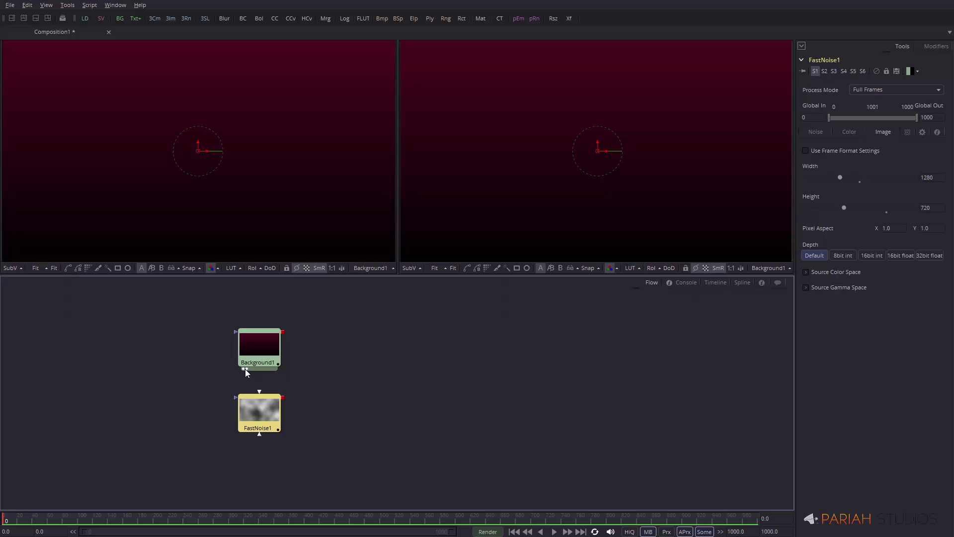
{"action": "left_click", "coordinate": [246, 369]}
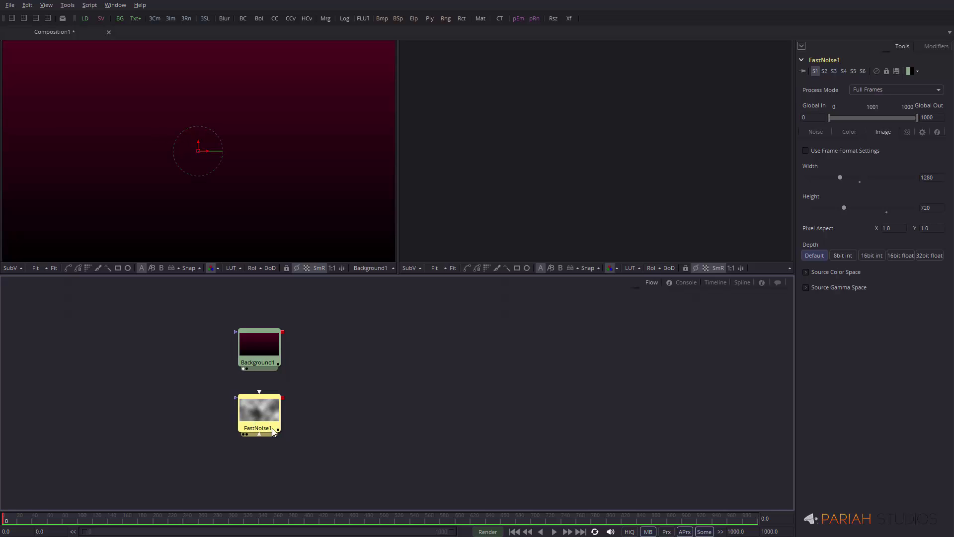
{"action": "left_click", "coordinate": [246, 434]}
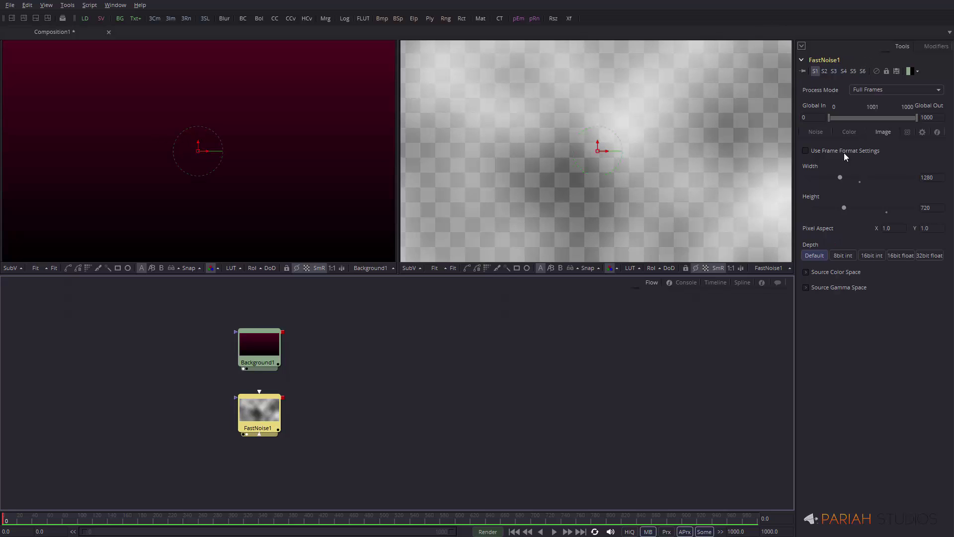
{"action": "left_click", "coordinate": [815, 132]}
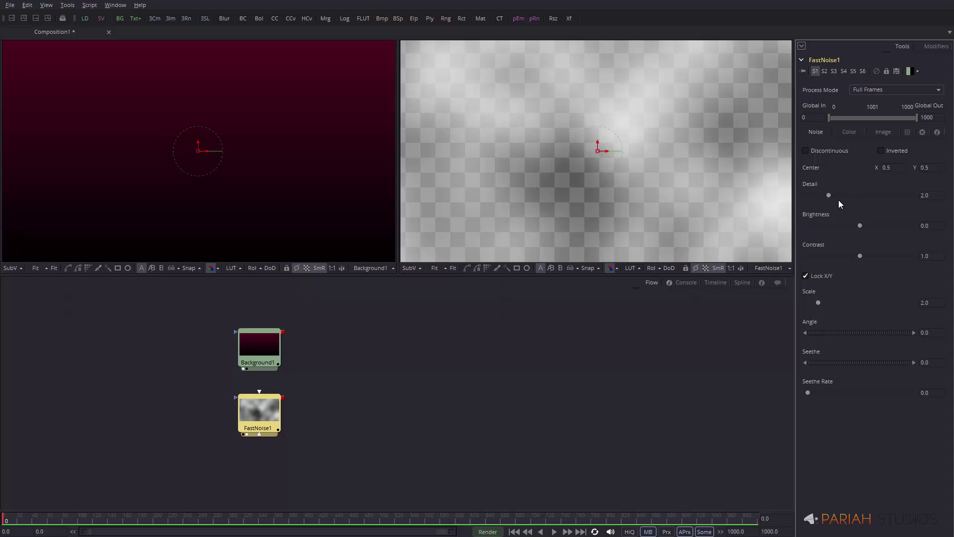
{"action": "left_click_drag", "start_coordinate": [829, 195], "coordinate": [840, 234]}
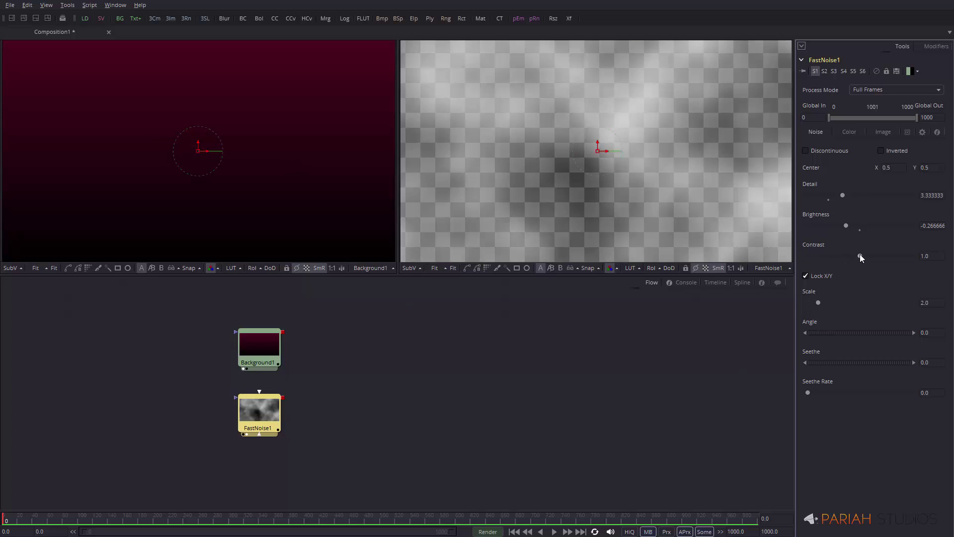
Step: Lower FastNoise1's Contrast to about 0.93 and deselect the node
{"action": "mouse_move", "coordinate": [861, 255]}
{"action": "left_mouse_down"}
{"action": "mouse_move", "coordinate": [895, 256]}
{"action": "mouse_move", "coordinate": [845, 258]}
{"action": "mouse_move", "coordinate": [857, 258]}
{"action": "left_mouse_up"}
{"action": "left_click", "coordinate": [348, 381]}
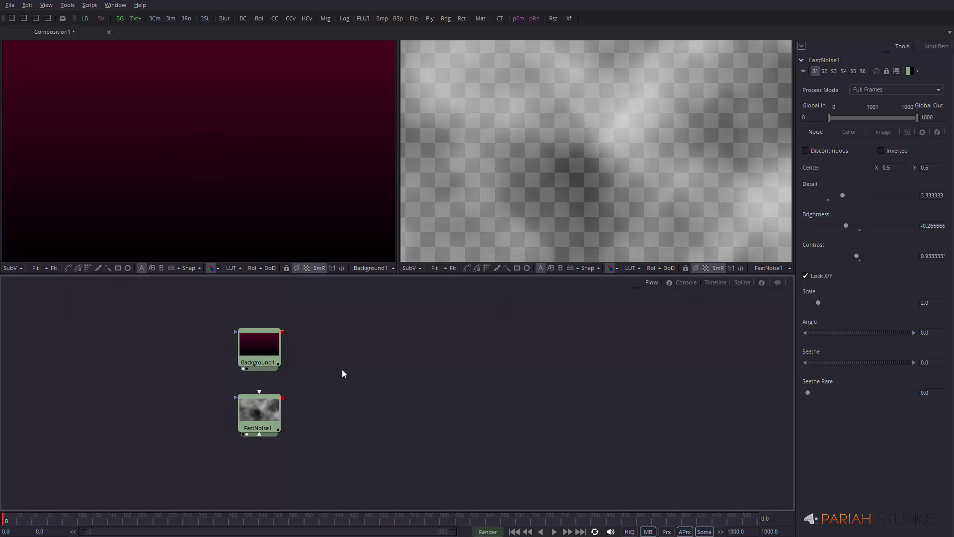
Step: Add a Merge node via tool search for 'merge' and place it right of the others
{"action": "key", "text": "ctrl+space"}
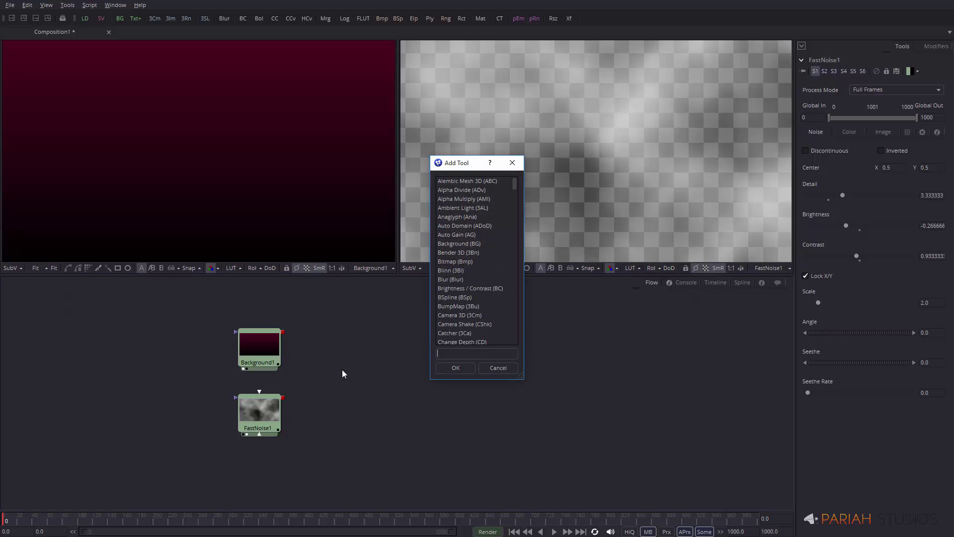
{"action": "type", "text": "merge"}
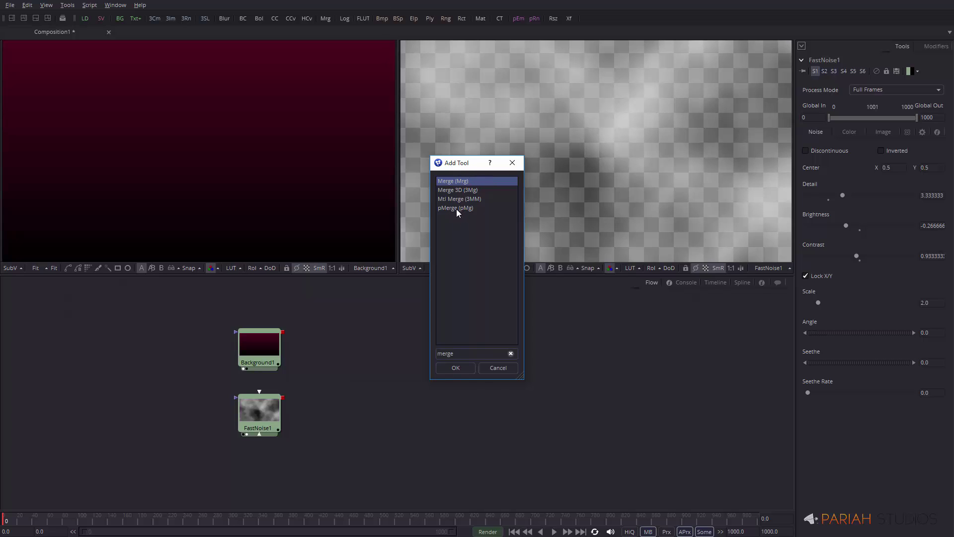
{"action": "left_click", "coordinate": [456, 368]}
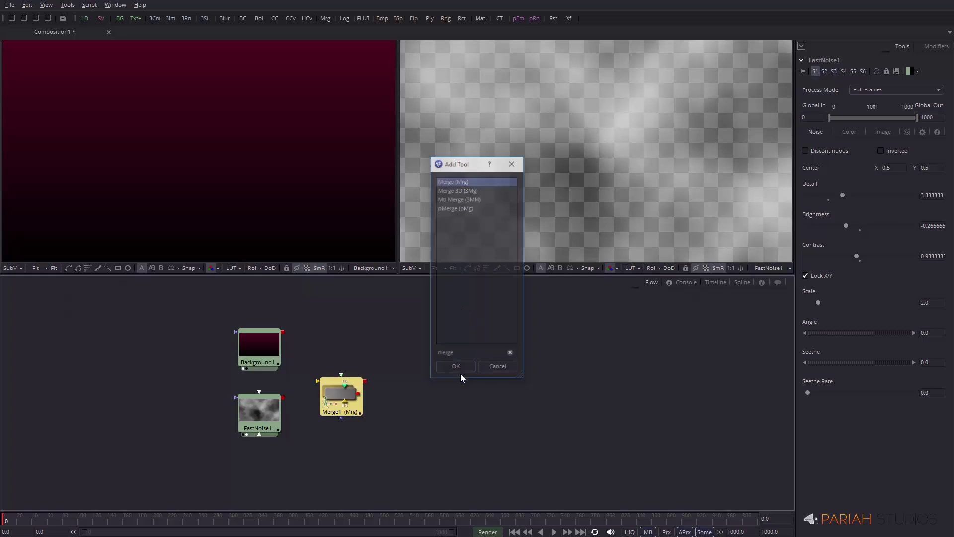
{"action": "left_click_drag", "start_coordinate": [335, 404], "coordinate": [366, 405]}
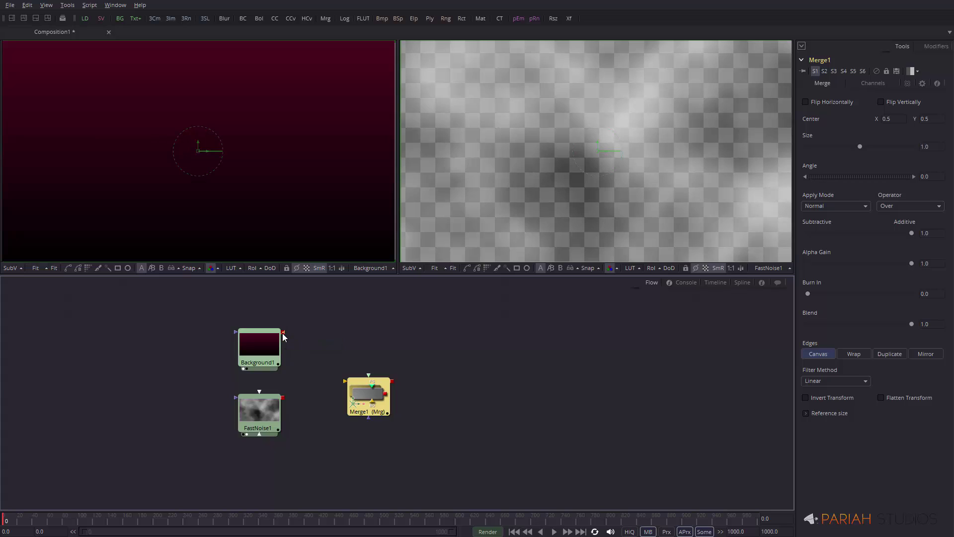
Step: Connect Background1 and FastNoise1 into Merge1 and show the result in the right viewer
{"action": "left_click_drag", "start_coordinate": [284, 334], "coordinate": [342, 383]}
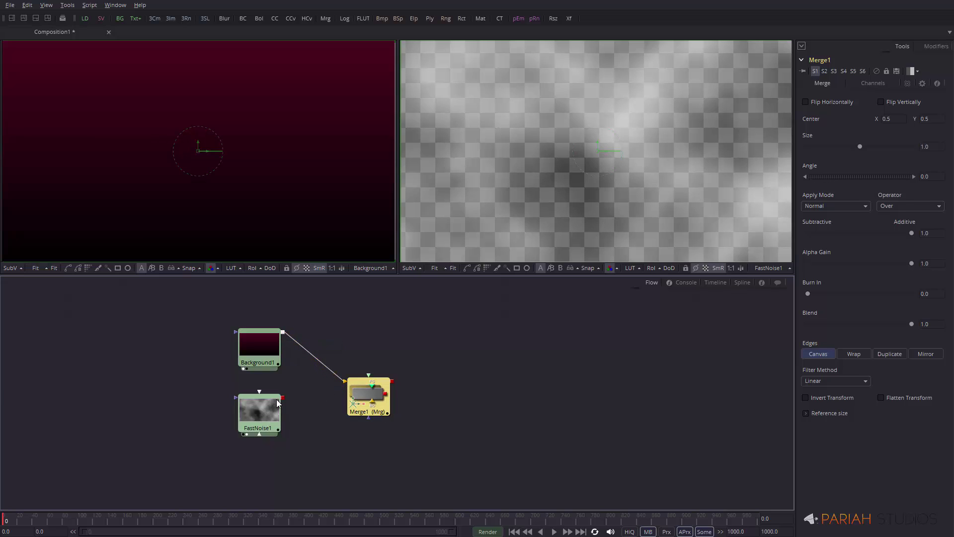
{"action": "left_click_drag", "start_coordinate": [282, 397], "coordinate": [368, 377]}
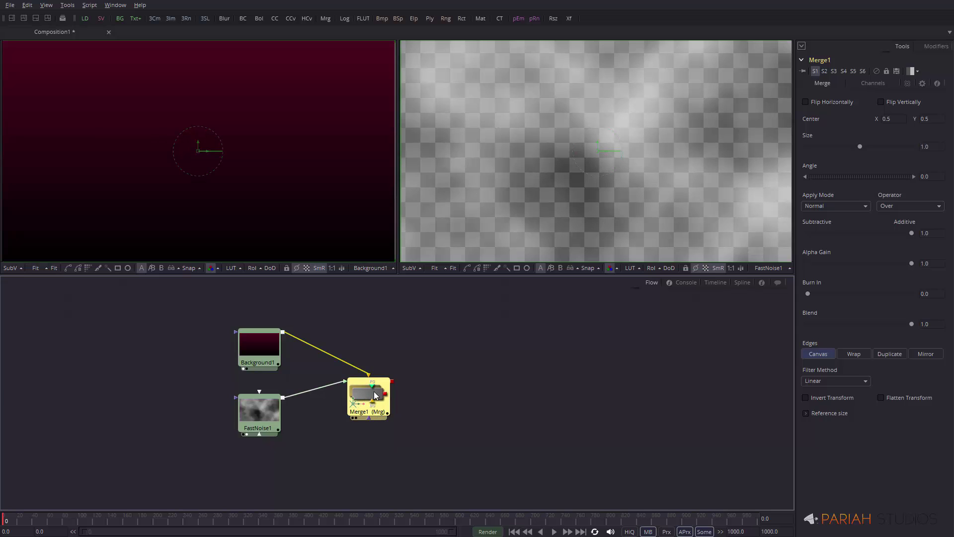
{"action": "left_click_drag", "start_coordinate": [376, 398], "coordinate": [512, 154]}
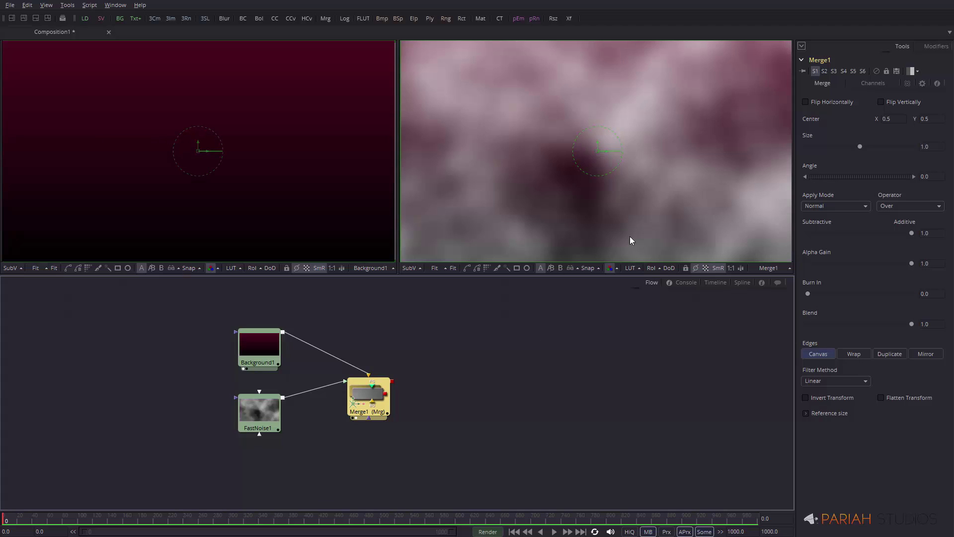
Step: Set FastNoise1's Color 2 to purple #aa00ff in the Color tab
{"action": "left_click", "coordinate": [244, 413]}
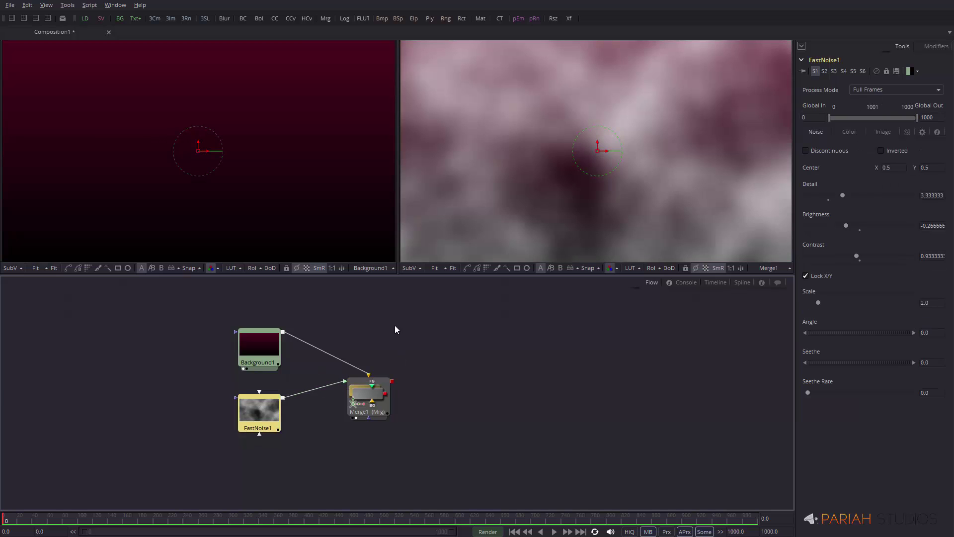
{"action": "left_click", "coordinate": [851, 133]}
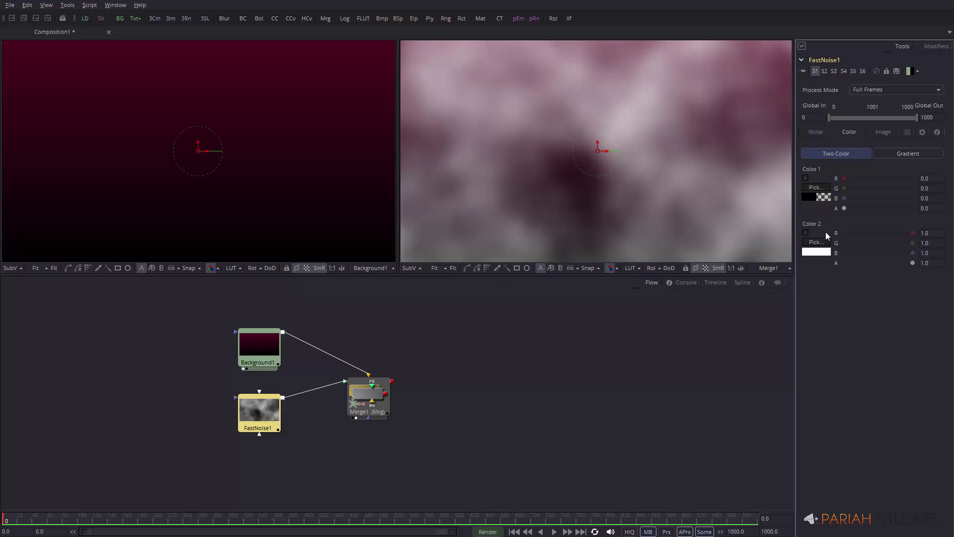
{"action": "left_click", "coordinate": [816, 251]}
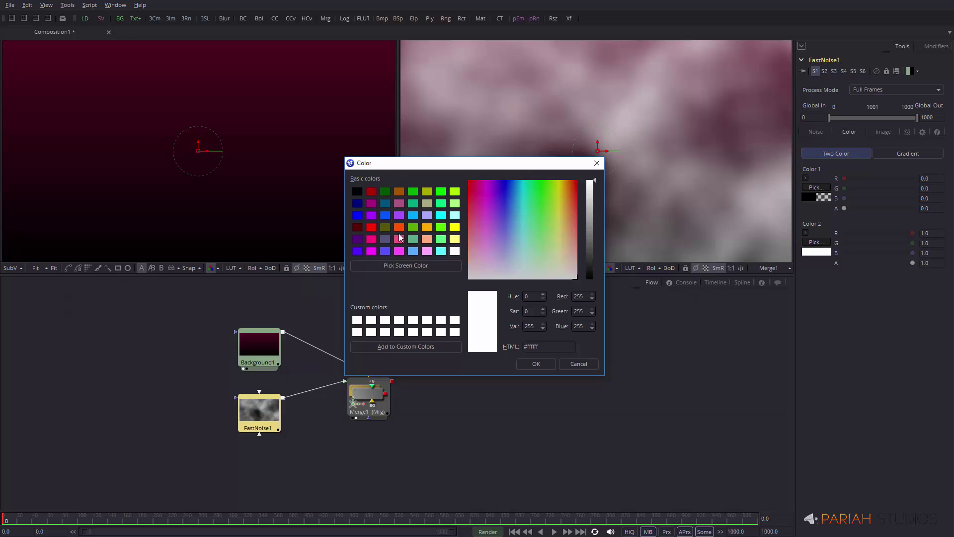
{"action": "left_click", "coordinate": [371, 215]}
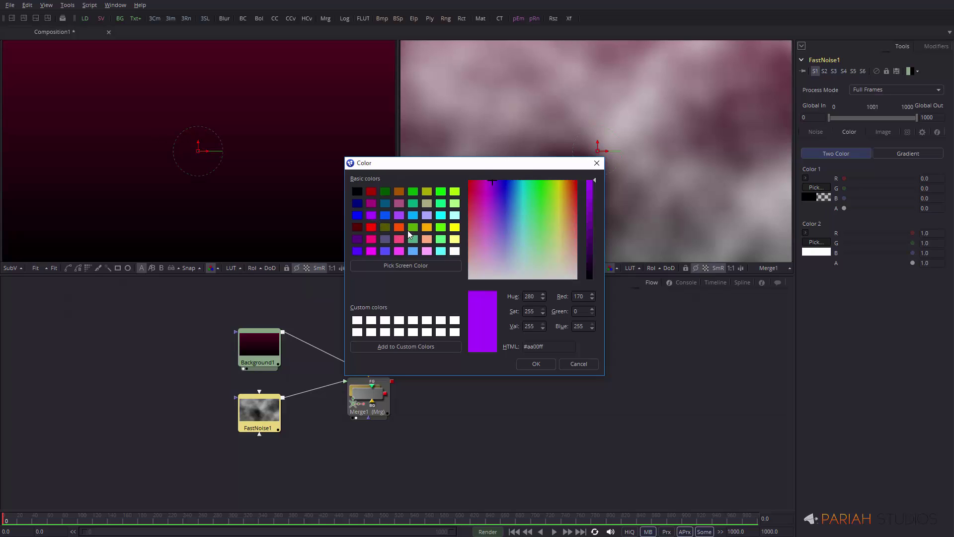
{"action": "left_click", "coordinate": [536, 364]}
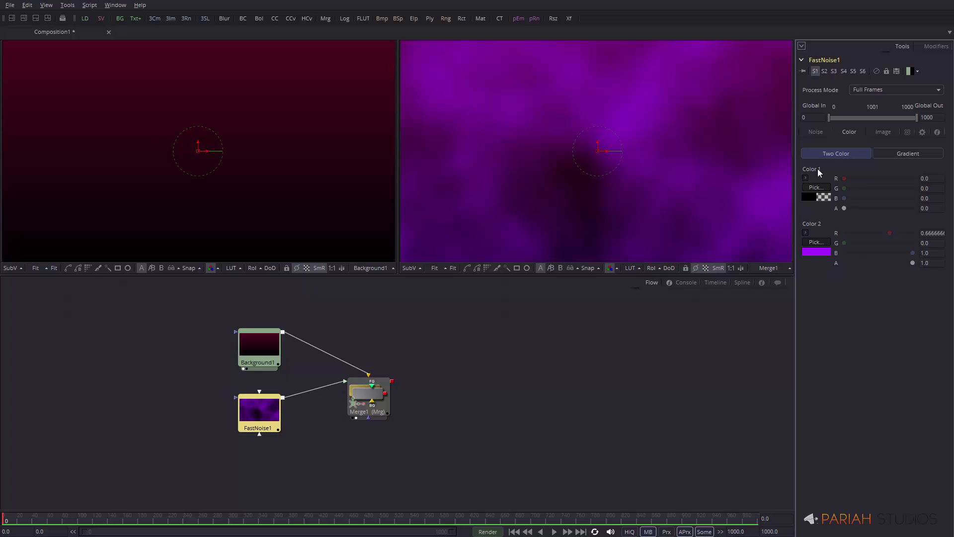
Step: Make Color 1 nearly transparent and Color 2 partly transparent with the Alpha sliders
{"action": "left_click_drag", "start_coordinate": [845, 206], "coordinate": [924, 211]}
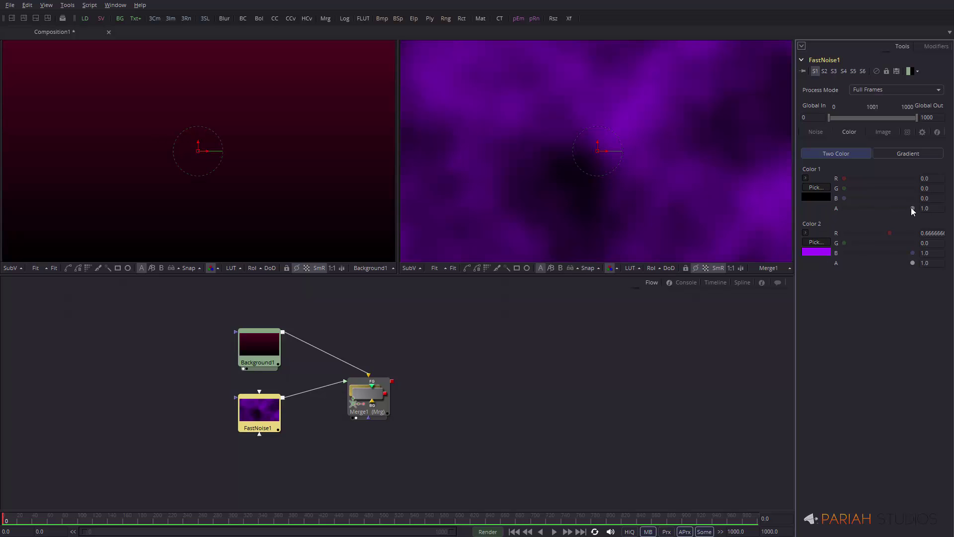
{"action": "left_click_drag", "start_coordinate": [911, 207], "coordinate": [835, 211]}
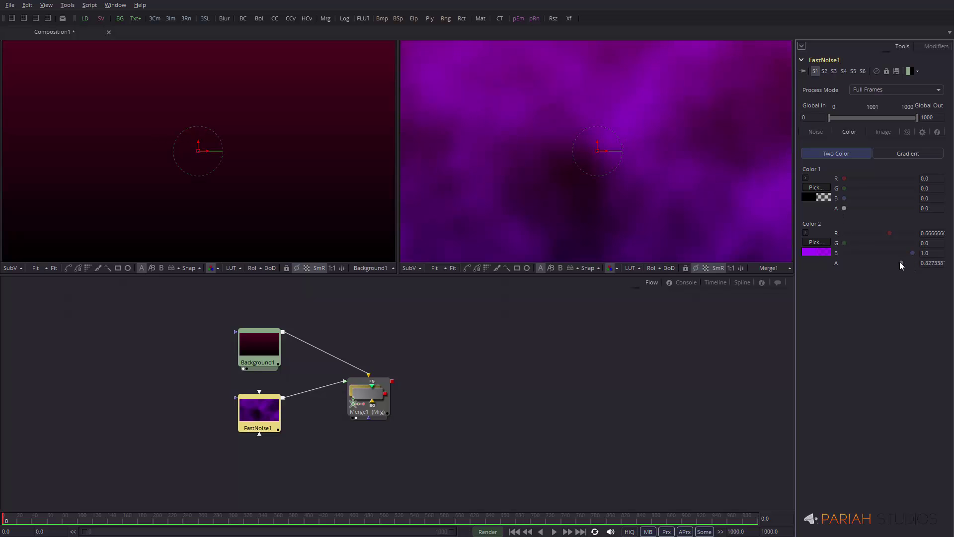
{"action": "mouse_move", "coordinate": [900, 262]}
{"action": "left_mouse_down"}
{"action": "mouse_move", "coordinate": [838, 264]}
{"action": "mouse_move", "coordinate": [902, 262]}
{"action": "mouse_move", "coordinate": [890, 262]}
{"action": "left_mouse_up"}
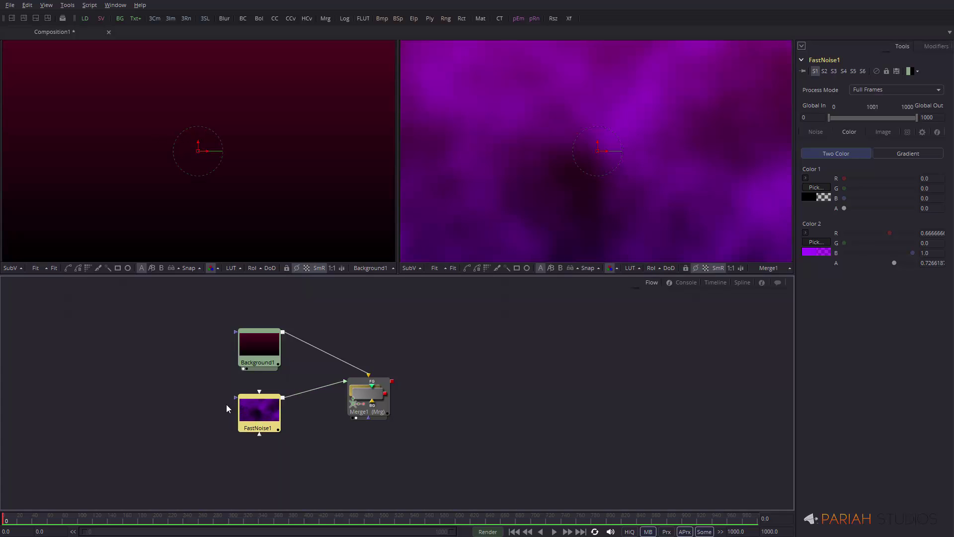
Step: Show FastNoise1 in the left viewer and add an Ellipse1 effect mask to it
{"action": "key", "text": "ctrl+space"}
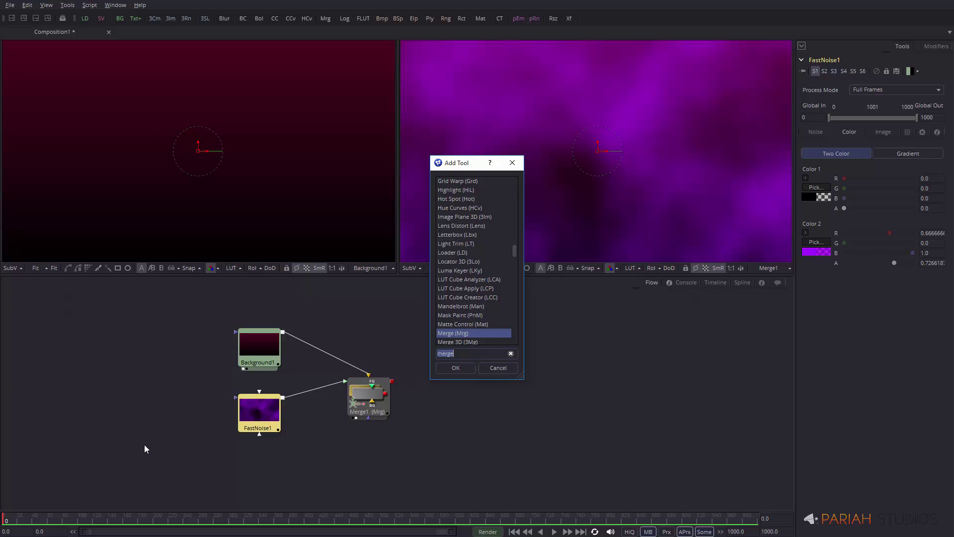
{"action": "left_click", "coordinate": [498, 368]}
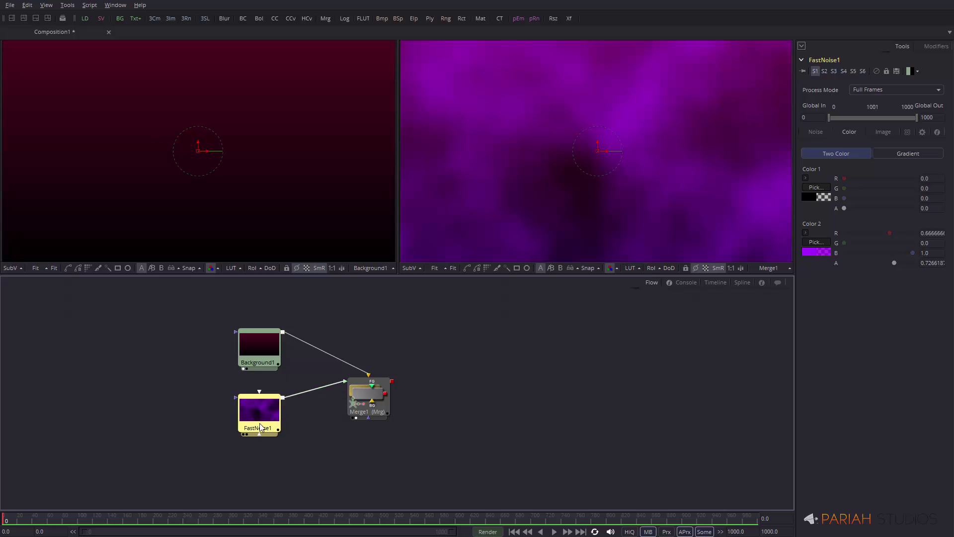
{"action": "key", "text": "1"}
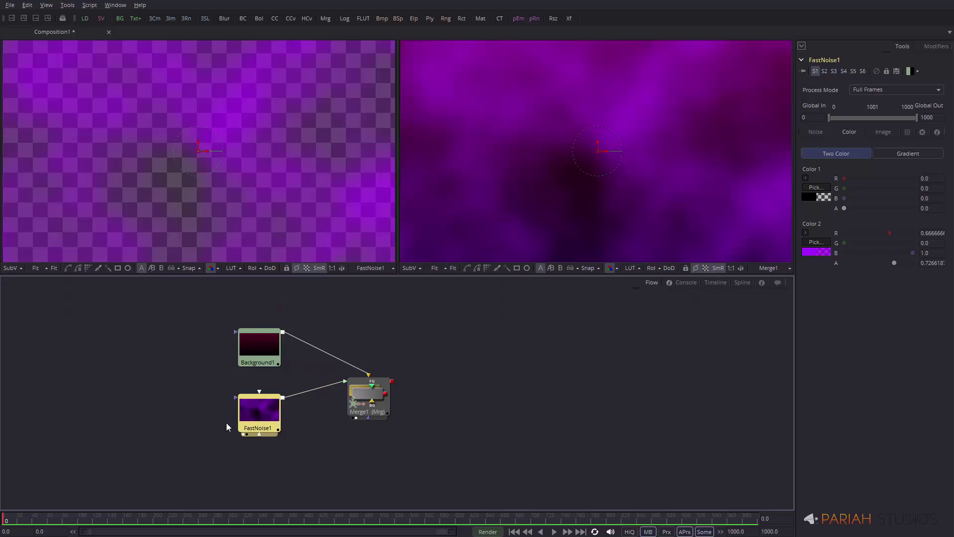
{"action": "left_click", "coordinate": [128, 268]}
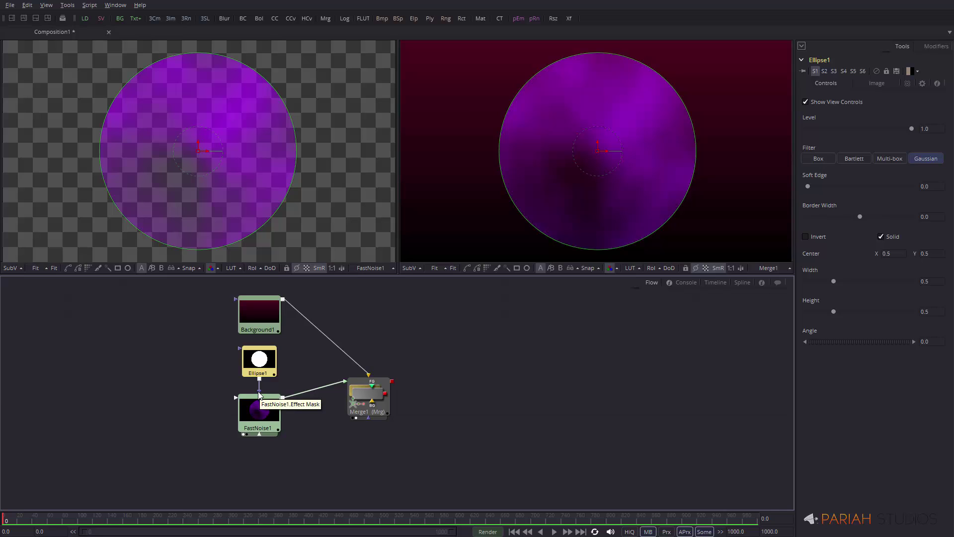
Step: Give Ellipse1 a 0.143 soft edge, thin border, 0.952 width and -3.46 angle
{"action": "mouse_move", "coordinate": [258, 419]}
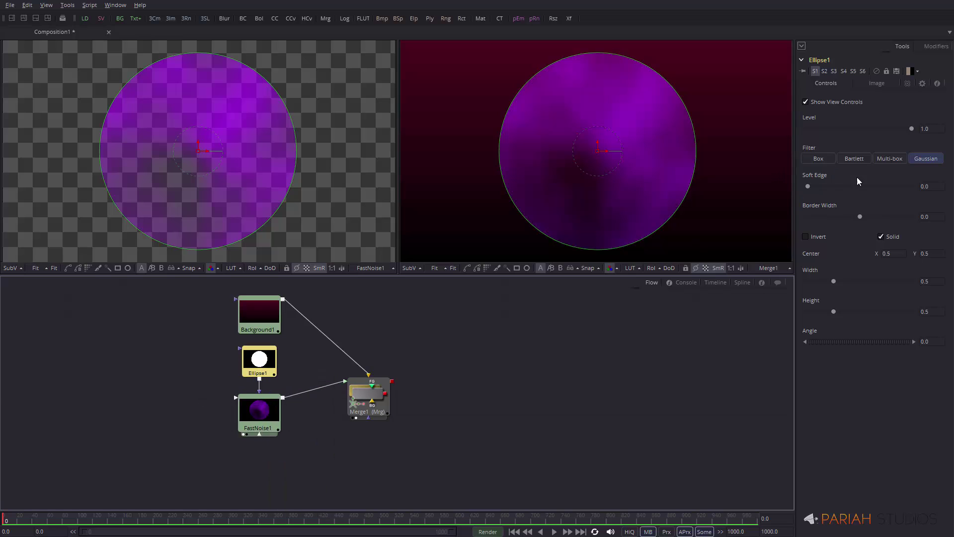
{"action": "left_click_drag", "start_coordinate": [808, 186], "coordinate": [880, 184]}
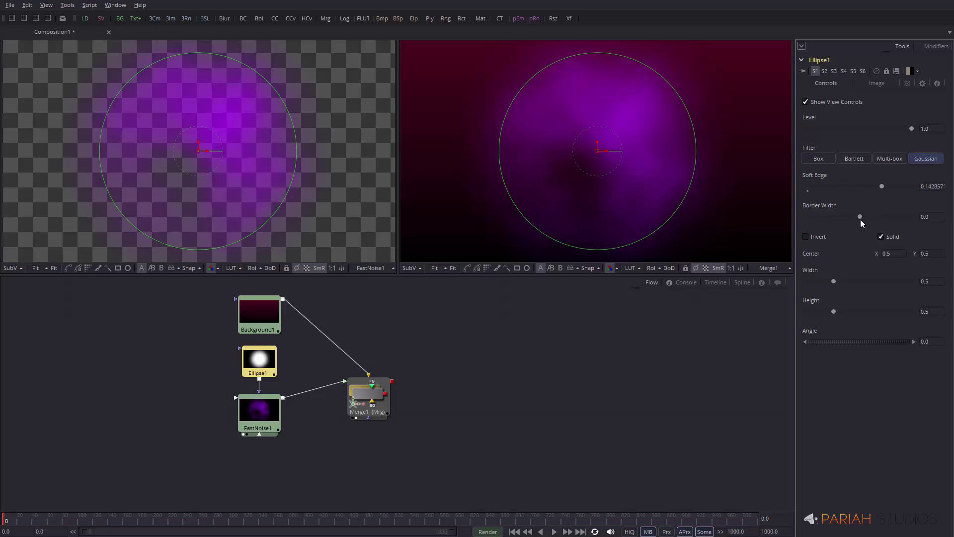
{"action": "mouse_move", "coordinate": [861, 217]}
{"action": "left_mouse_down"}
{"action": "mouse_move", "coordinate": [875, 215]}
{"action": "mouse_move", "coordinate": [862, 214]}
{"action": "left_mouse_up"}
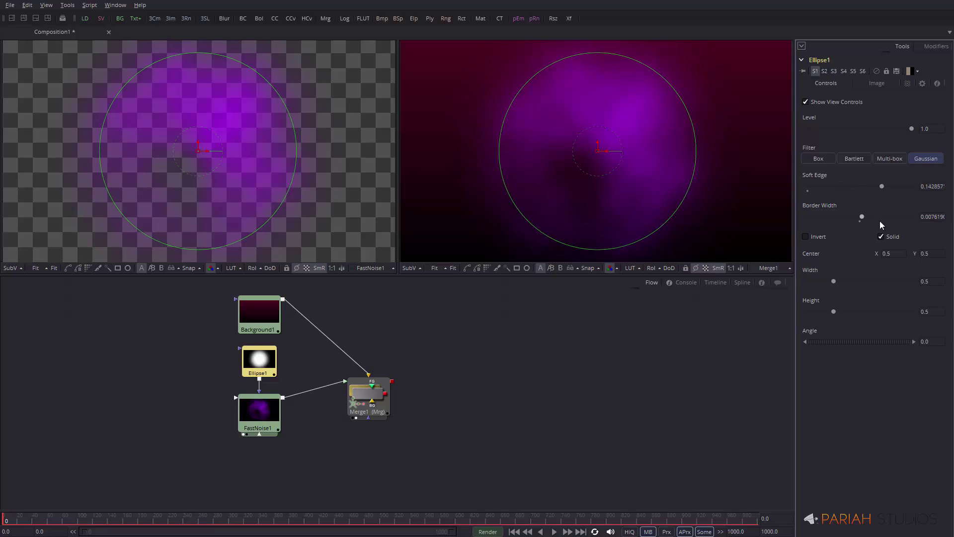
{"action": "left_click_drag", "start_coordinate": [835, 282], "coordinate": [849, 282]}
{"action": "mouse_move", "coordinate": [909, 339]}
{"action": "left_mouse_down"}
{"action": "mouse_move", "coordinate": [890, 338]}
{"action": "mouse_move", "coordinate": [909, 339]}
{"action": "left_mouse_up"}
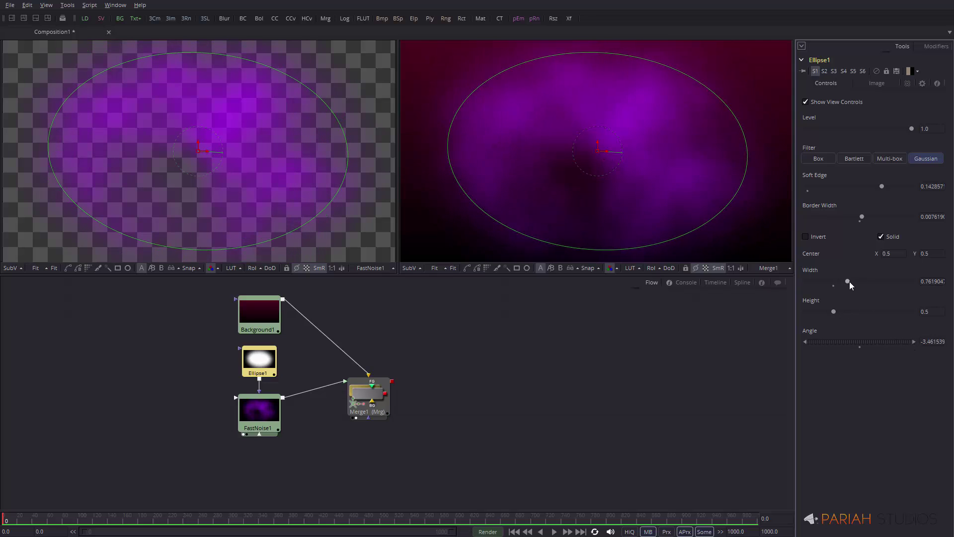
{"action": "left_click_drag", "start_coordinate": [850, 282], "coordinate": [858, 282]}
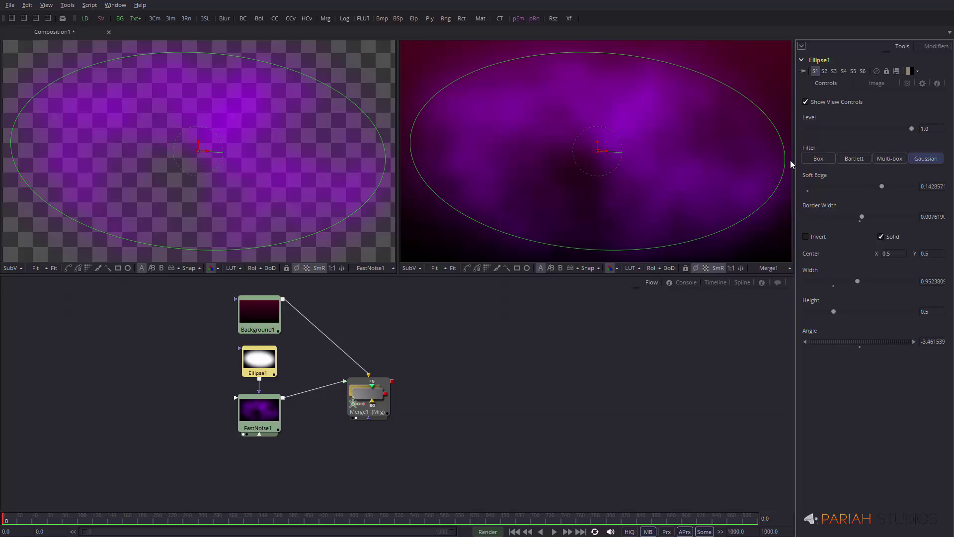
{"action": "left_click", "coordinate": [822, 160]}
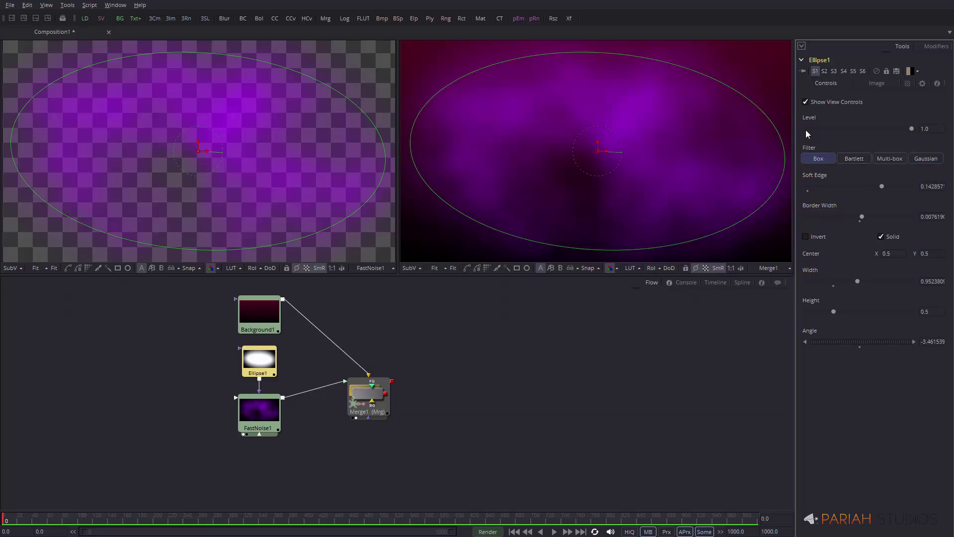
{"action": "left_click", "coordinate": [859, 161]}
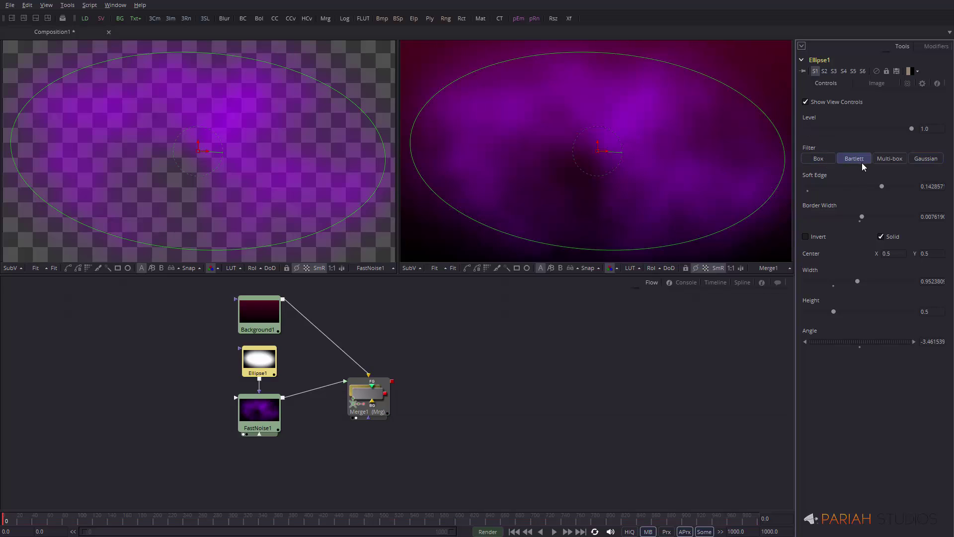
{"action": "left_click", "coordinate": [890, 160]}
{"action": "left_click", "coordinate": [927, 159]}
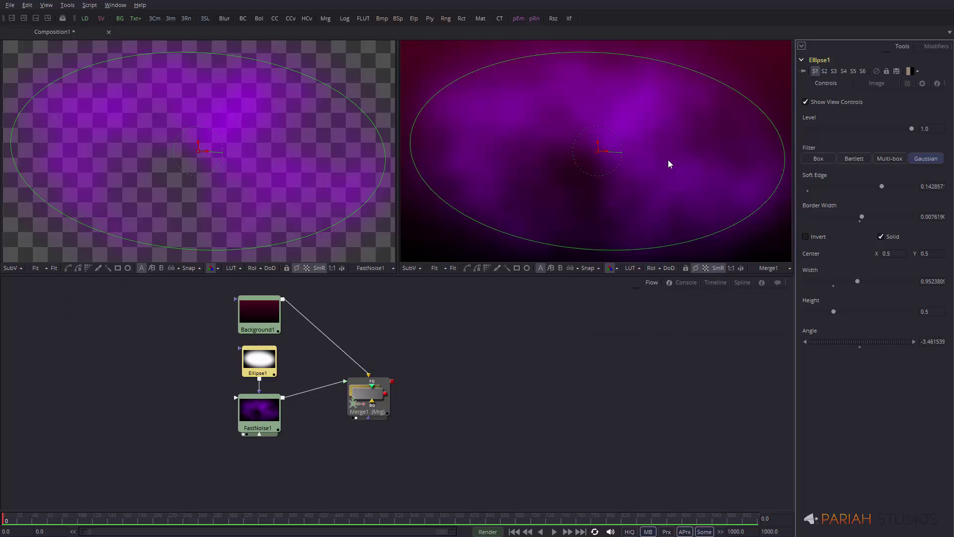
{"action": "left_click", "coordinate": [806, 237]}
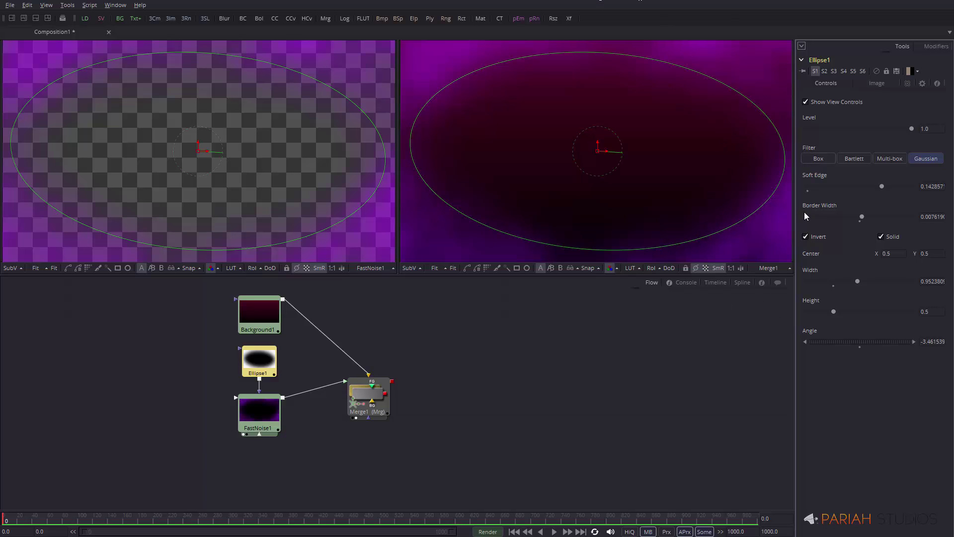
{"action": "left_click", "coordinate": [806, 237]}
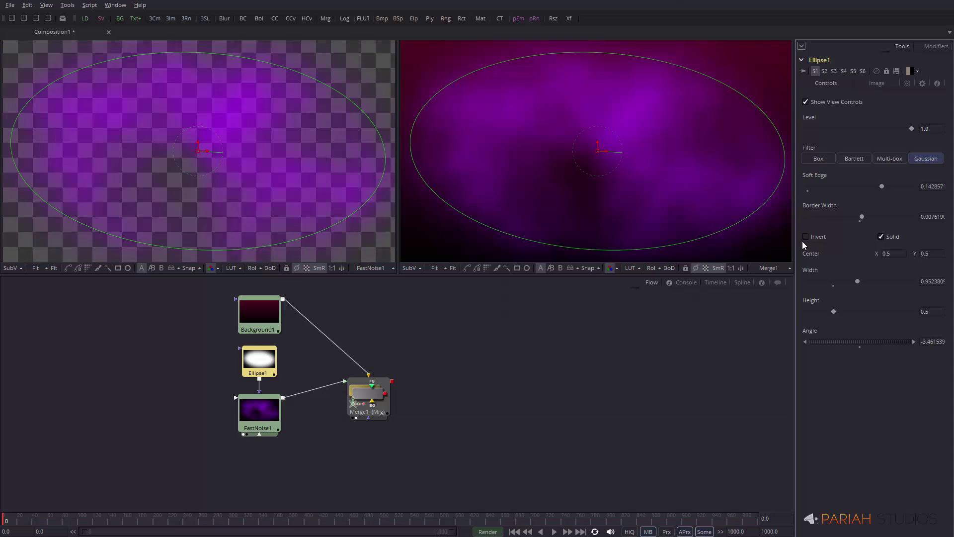
{"action": "left_click", "coordinate": [881, 237]}
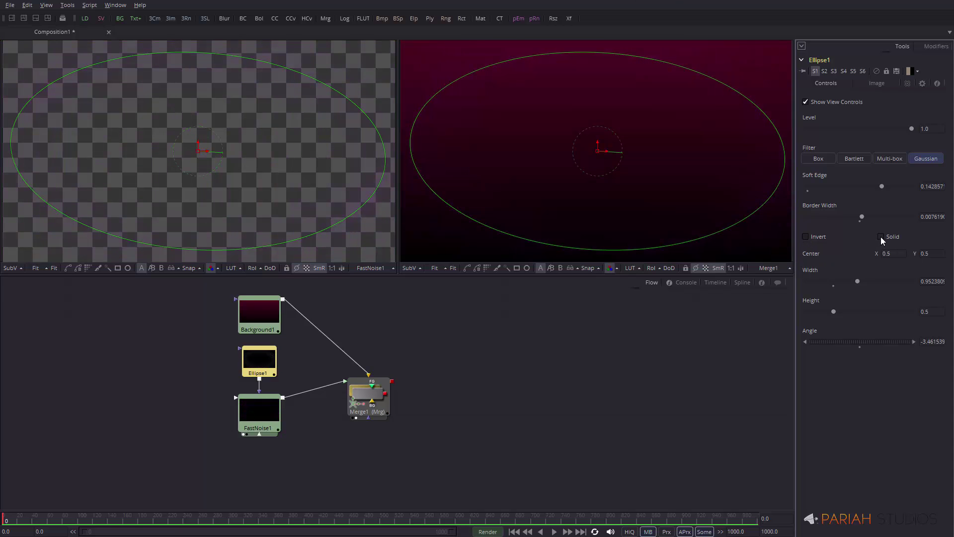
{"action": "left_click", "coordinate": [881, 236]}
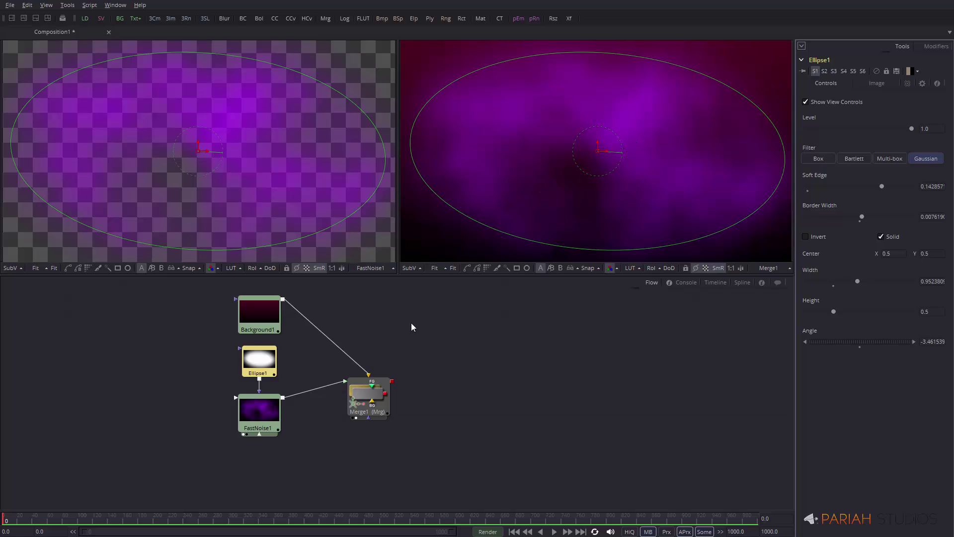
Step: Spread out Merge1, Ellipse1, FastNoise1 and Background1 in the Flow
{"action": "left_click_drag", "start_coordinate": [365, 406], "coordinate": [393, 390]}
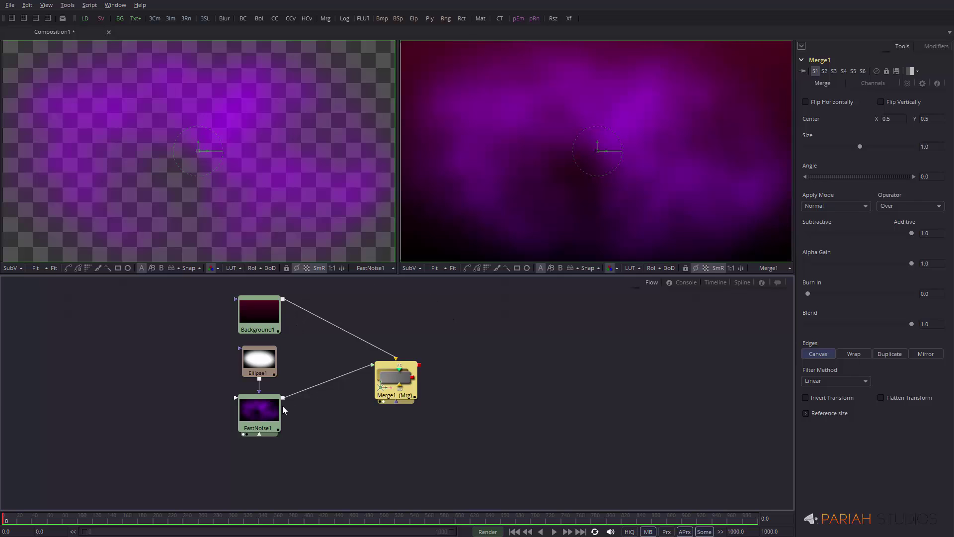
{"action": "left_click_drag", "start_coordinate": [215, 371], "coordinate": [268, 444]}
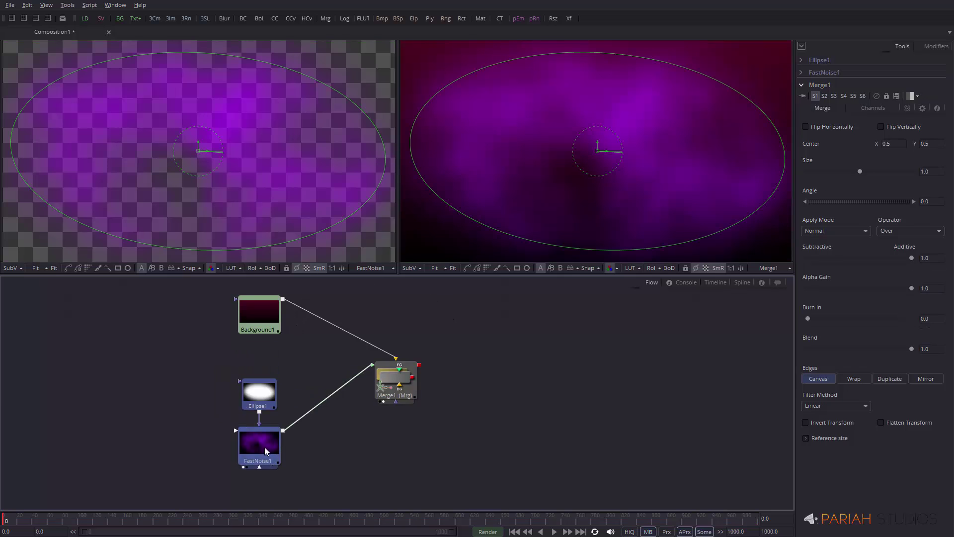
{"action": "left_click", "coordinate": [264, 446]}
{"action": "left_click_drag", "start_coordinate": [263, 320], "coordinate": [262, 337]}
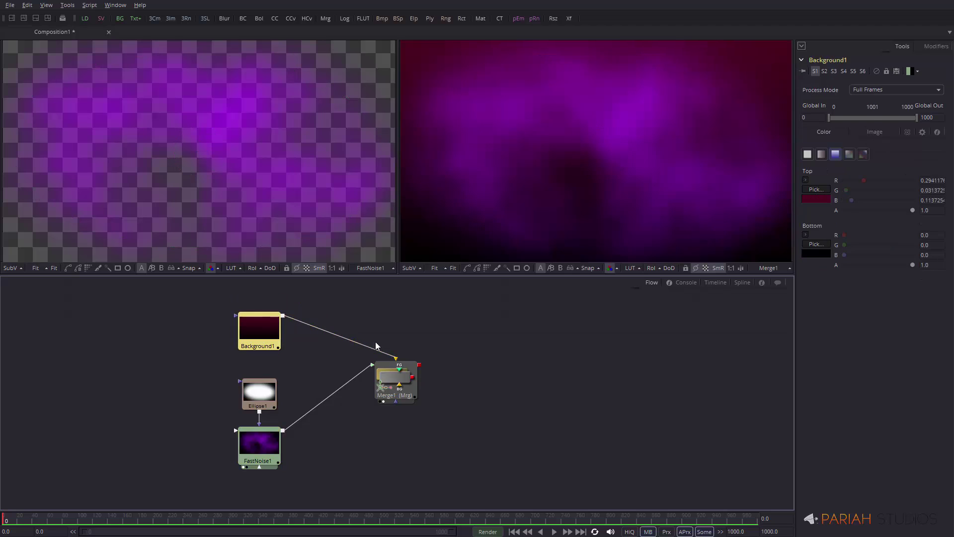
Step: Add a Saver node after Merge1
{"action": "left_click", "coordinate": [536, 329]}
{"action": "left_click", "coordinate": [407, 381]}
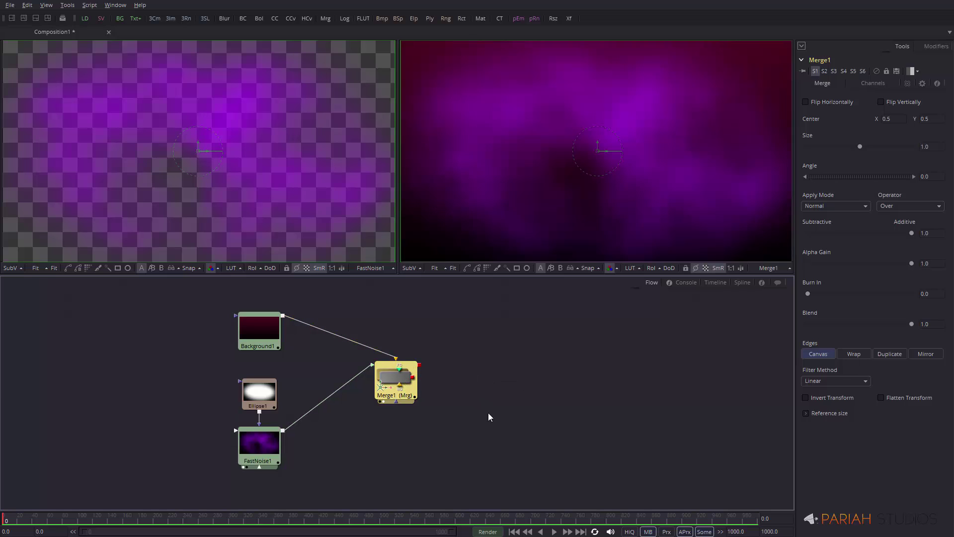
{"action": "left_click", "coordinate": [101, 22]}
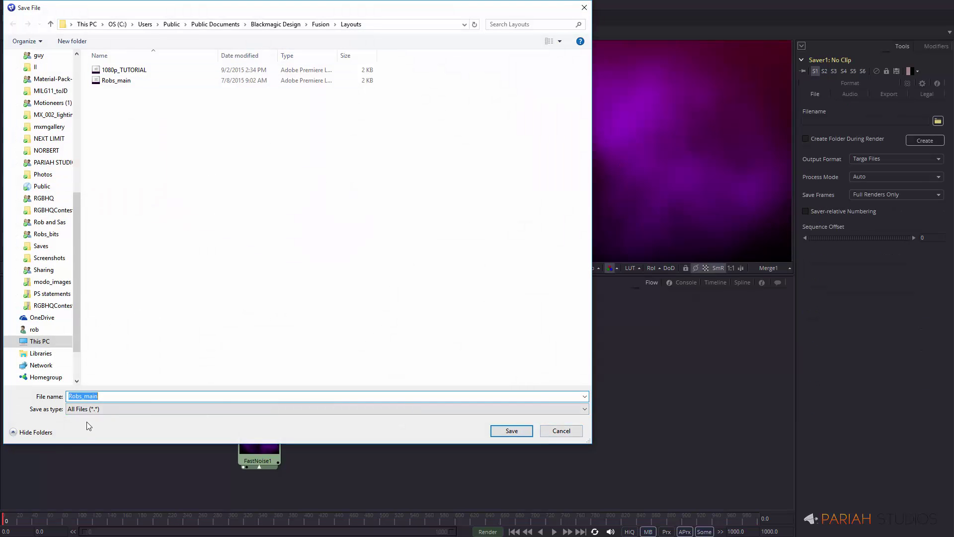
Step: Cancel the Save File dialog, shift Saver1 right, and preview its output in the right viewer
{"action": "left_click", "coordinate": [576, 430]}
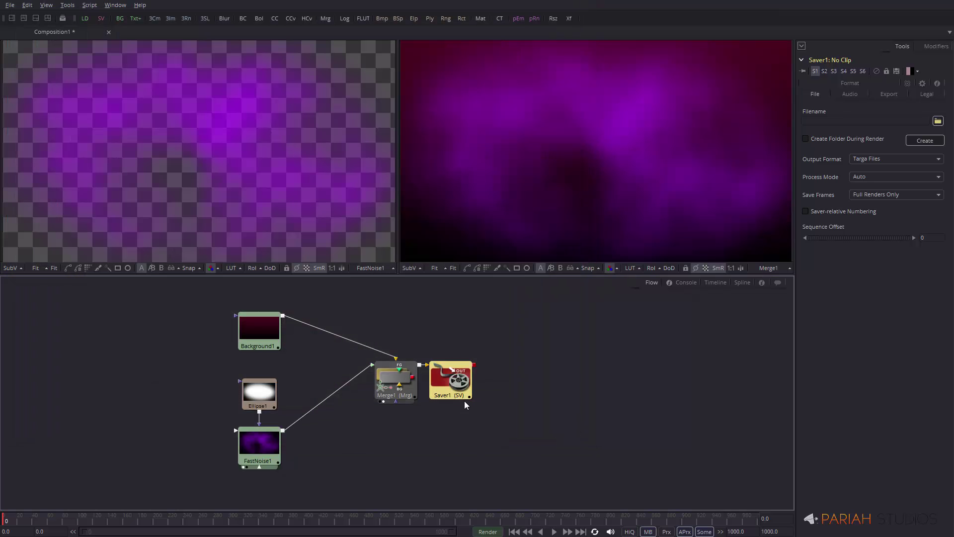
{"action": "left_click_drag", "start_coordinate": [466, 402], "coordinate": [520, 403]}
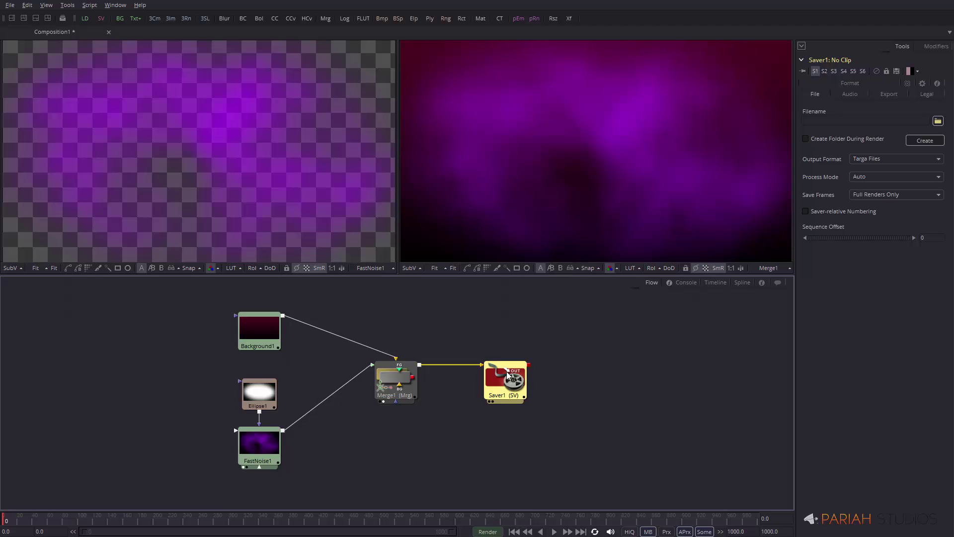
{"action": "left_click_drag", "start_coordinate": [508, 374], "coordinate": [576, 210]}
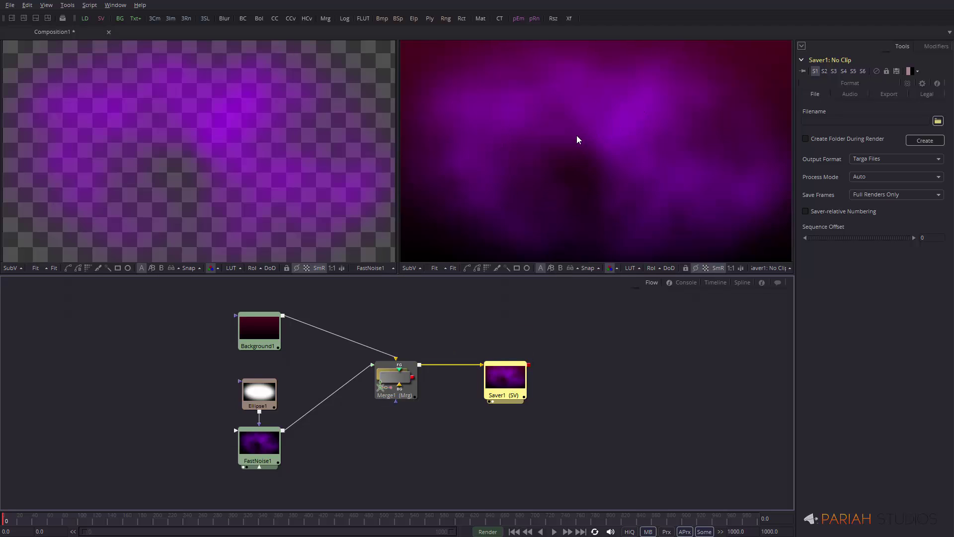
{"action": "key", "text": "space"}
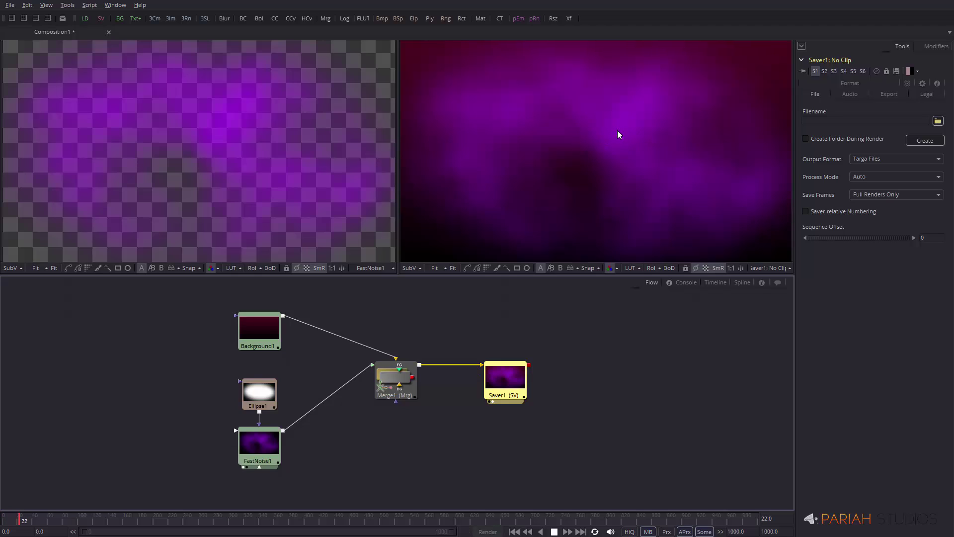
{"action": "key", "text": "space"}
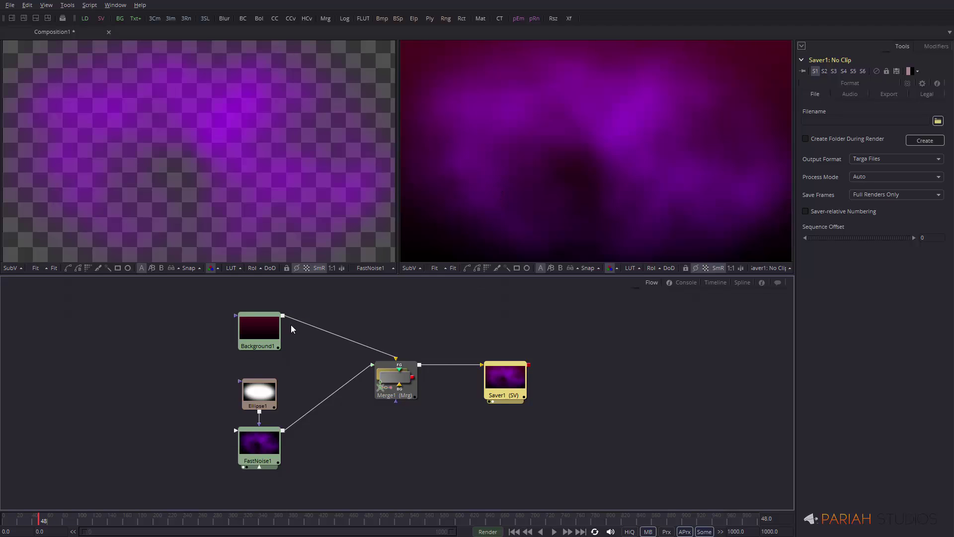
Step: Lower FastNoise1's noise Scale and give it a Seethe Rate so it evolves
{"action": "left_click", "coordinate": [277, 444]}
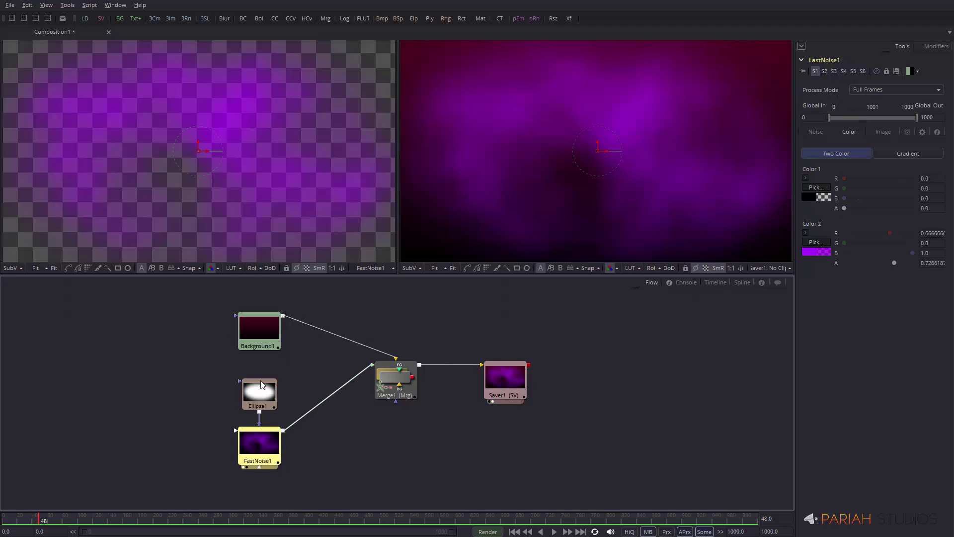
{"action": "left_click", "coordinate": [814, 132]}
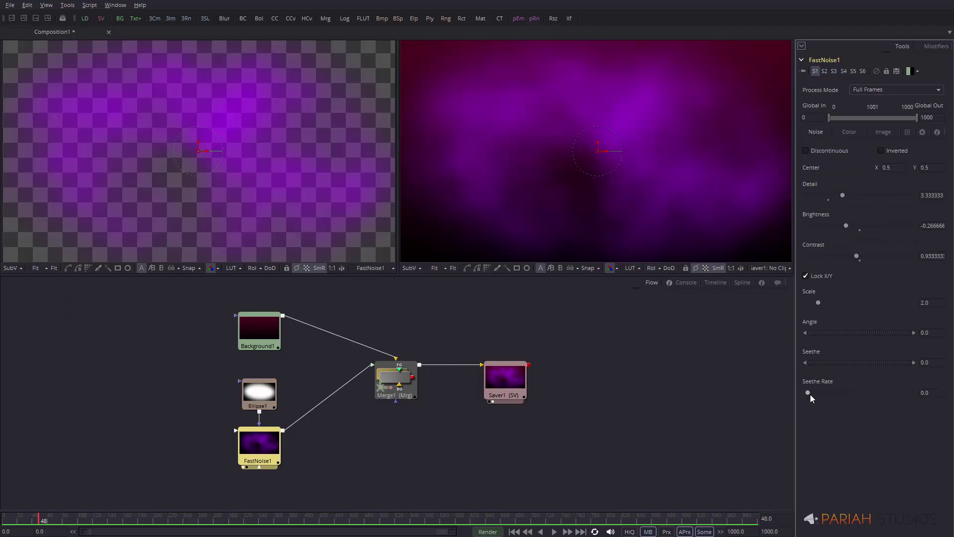
{"action": "mouse_move", "coordinate": [819, 302]}
{"action": "left_mouse_down"}
{"action": "mouse_move", "coordinate": [828, 301]}
{"action": "mouse_move", "coordinate": [814, 301]}
{"action": "left_mouse_up"}
{"action": "left_click_drag", "start_coordinate": [807, 392], "coordinate": [816, 394]}
Step: Set Seethe to 0.2884615 and Seethe Rate to 0.0285714 while previewing playback
{"action": "key", "text": "space"}
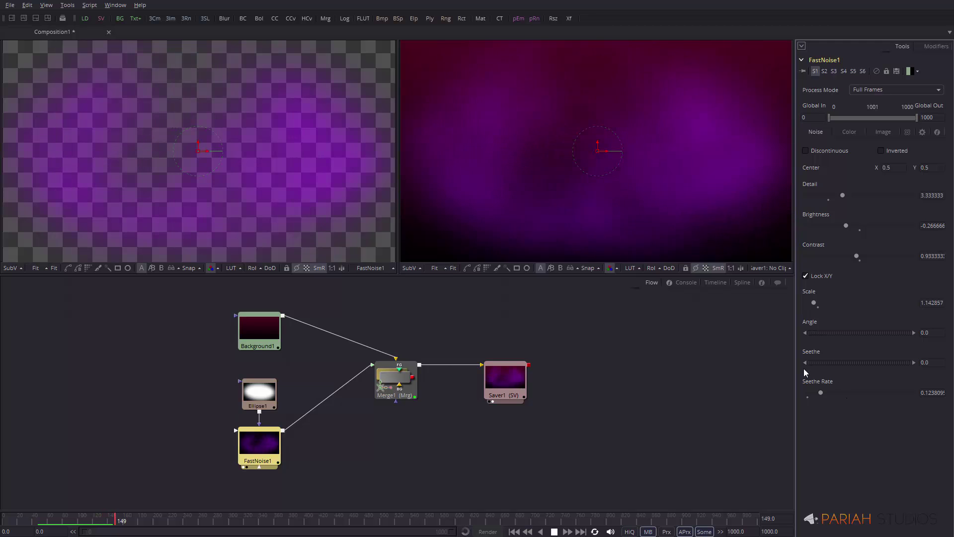
{"action": "left_click_drag", "start_coordinate": [813, 362], "coordinate": [851, 364]}
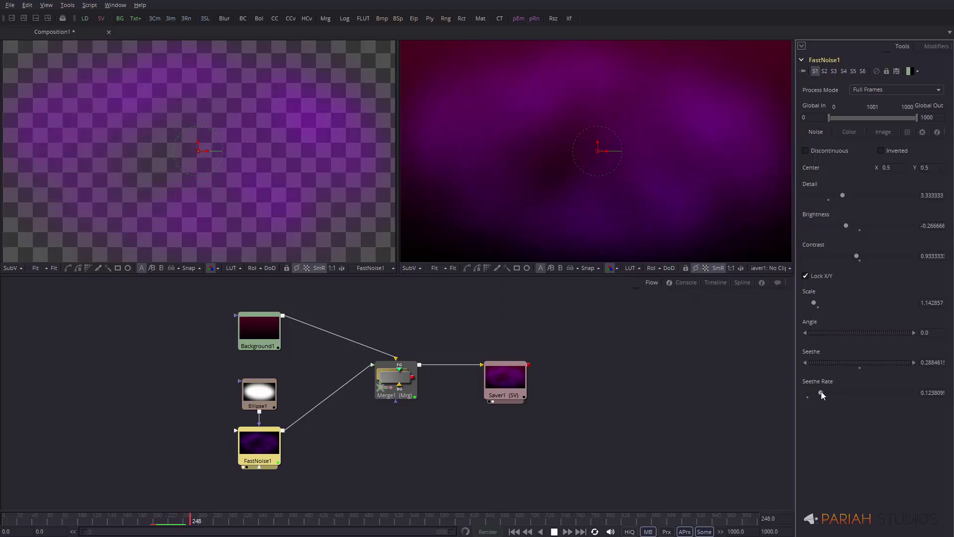
{"action": "mouse_move", "coordinate": [821, 392]}
{"action": "left_mouse_down"}
{"action": "mouse_move", "coordinate": [869, 393]}
{"action": "mouse_move", "coordinate": [809, 392]}
{"action": "left_mouse_up"}
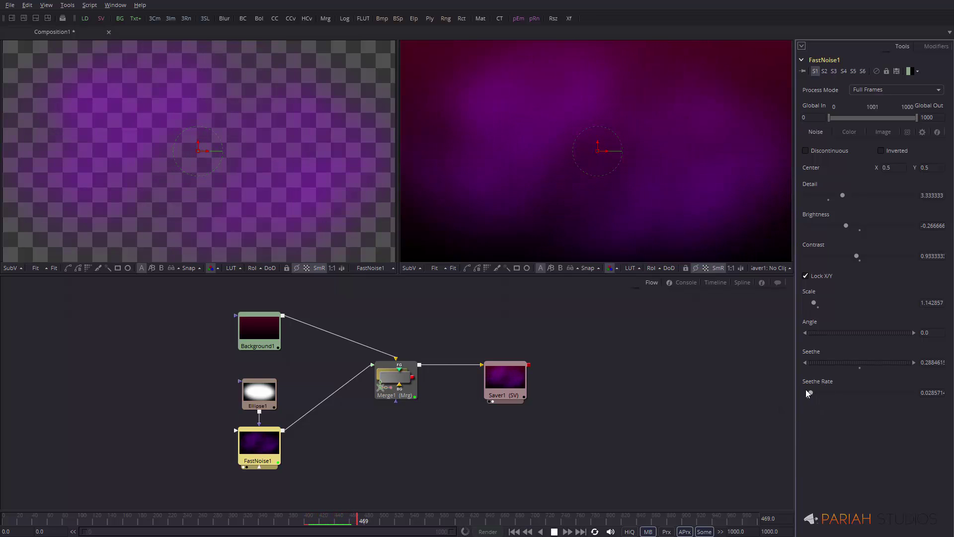
Step: Stop playback and animate Seethe Rate starting at frame 0
{"action": "left_click", "coordinate": [554, 531]}
{"action": "left_click", "coordinate": [515, 531]}
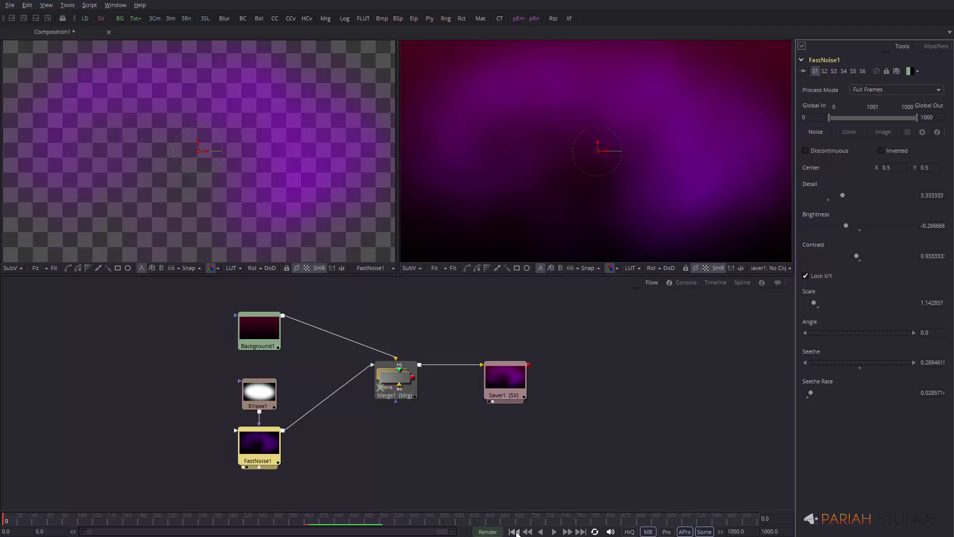
{"action": "right_click", "coordinate": [811, 392]}
{"action": "left_click", "coordinate": [840, 397]}
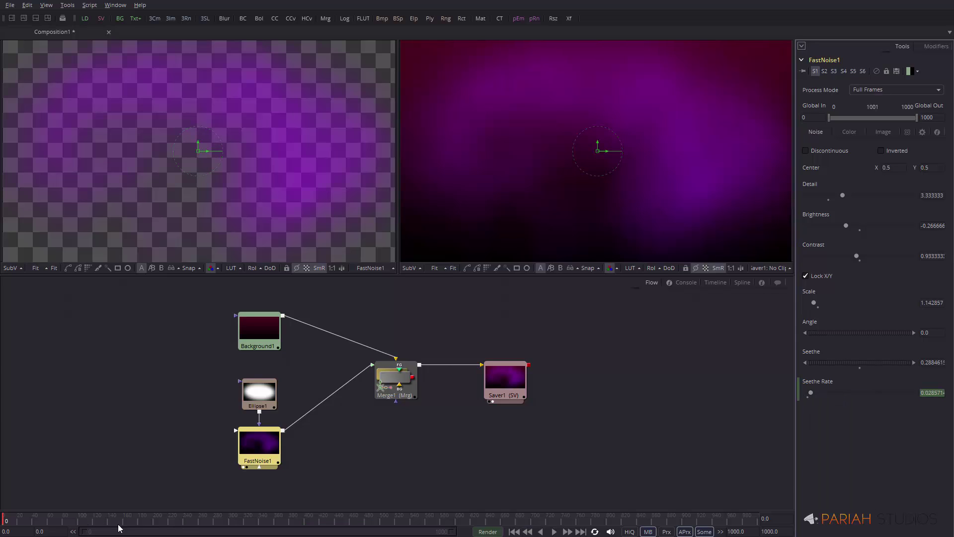
Step: Key Seethe Rate at 0.547619 on frame 99
{"action": "left_click", "coordinate": [80, 522]}
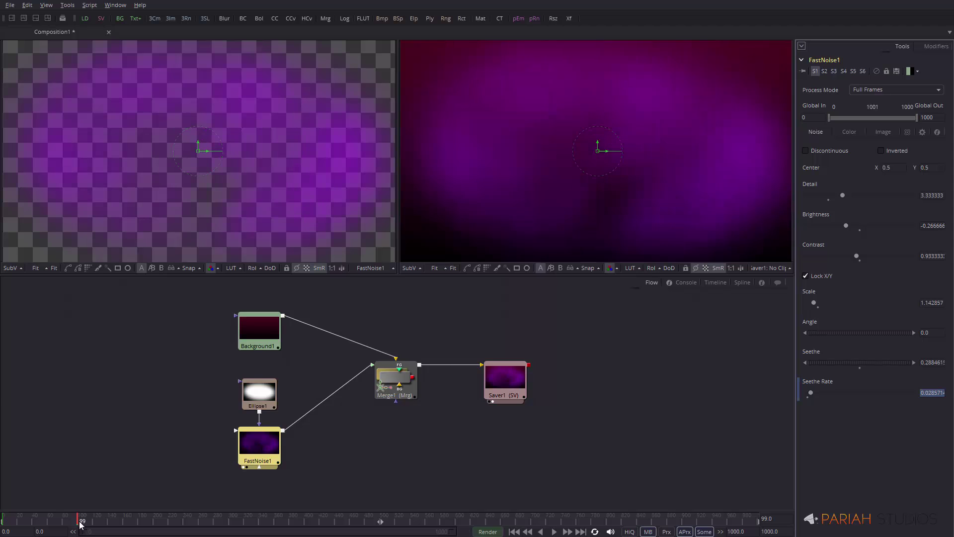
{"action": "left_click_drag", "start_coordinate": [820, 391], "coordinate": [867, 393]}
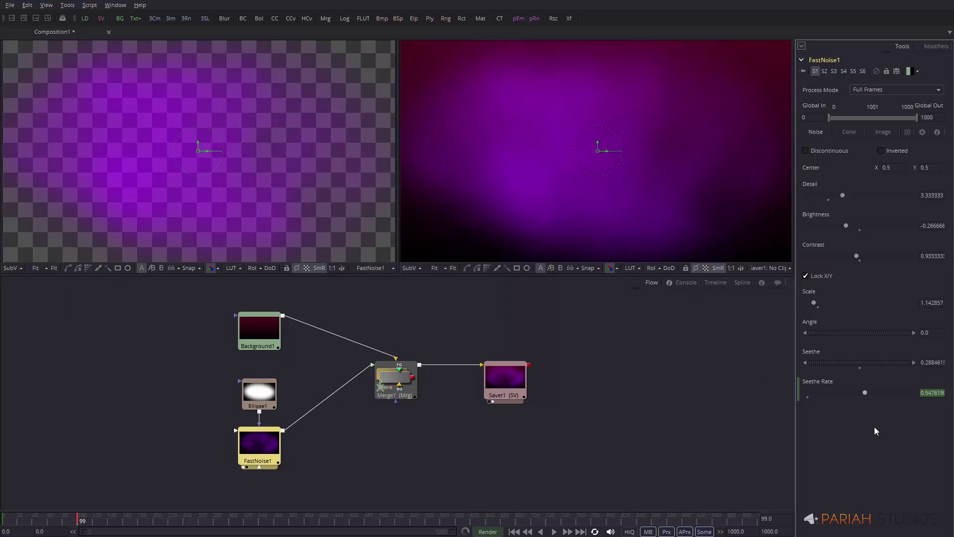
{"action": "right_click", "coordinate": [863, 391]}
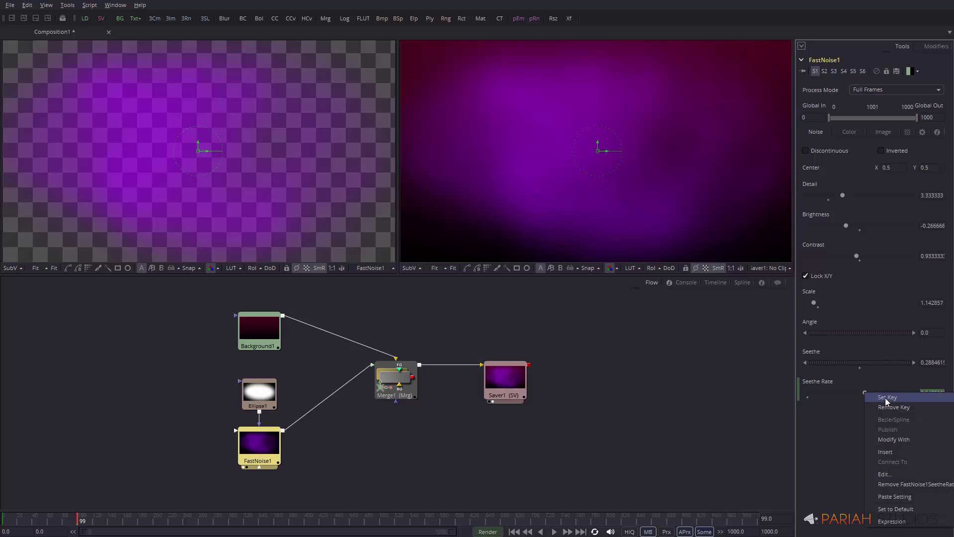
{"action": "left_click", "coordinate": [884, 397]}
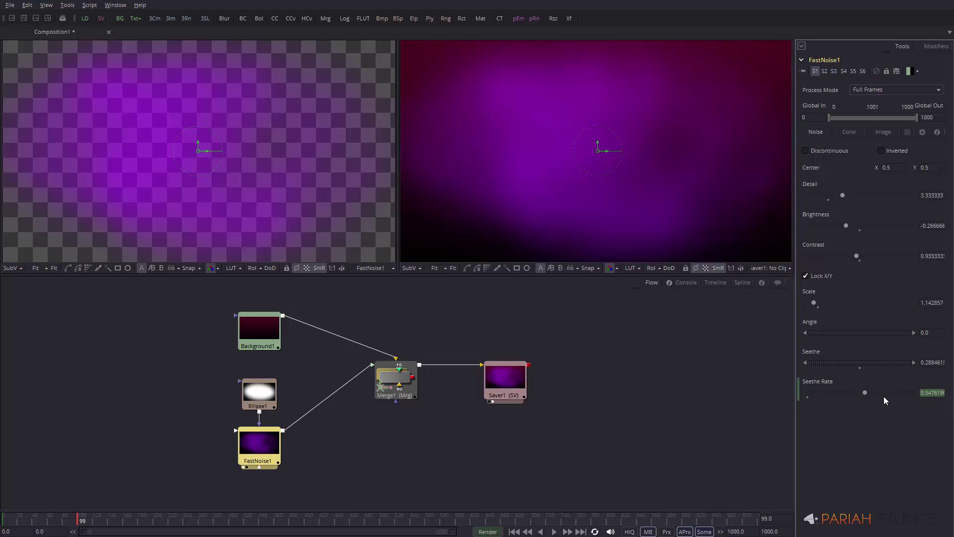
Step: Play the animation from the first frame to preview the faster churn
{"action": "left_click", "coordinate": [527, 531]}
{"action": "left_click", "coordinate": [555, 532]}
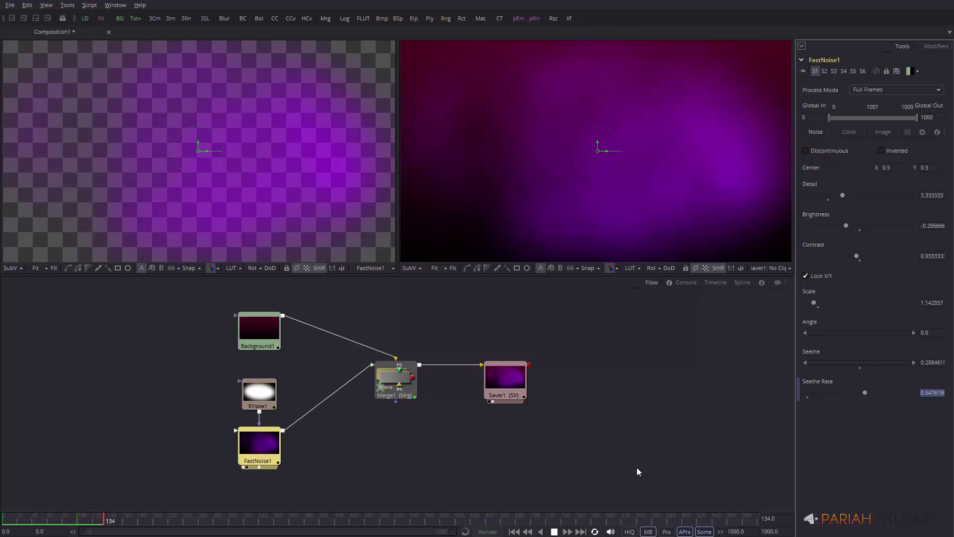
{"action": "left_click", "coordinate": [555, 532]}
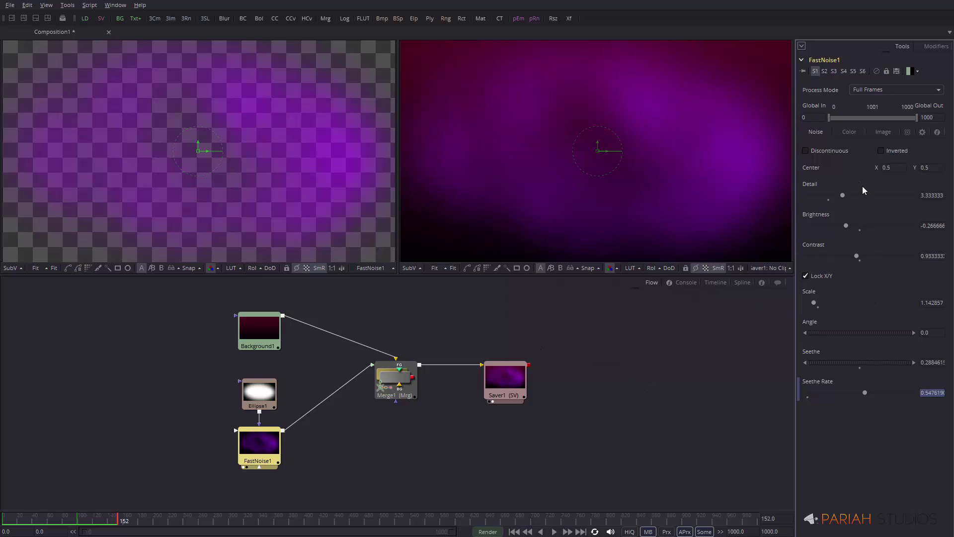
Step: Set Detail to 0.0 at frame 0 and make it animated
{"action": "left_click_drag", "start_coordinate": [843, 196], "coordinate": [880, 197]}
{"action": "left_click_drag", "start_coordinate": [819, 198], "coordinate": [802, 202]}
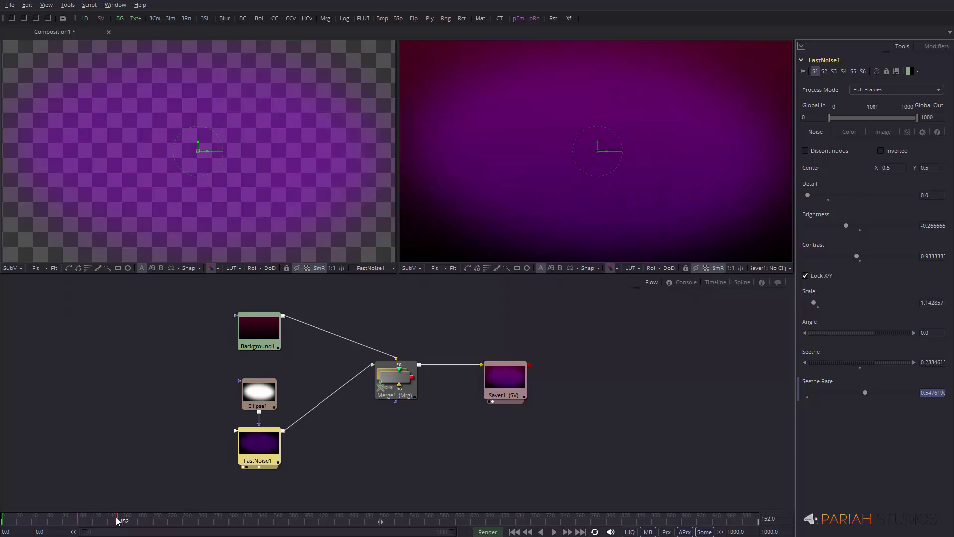
{"action": "left_click", "coordinate": [515, 532]}
{"action": "right_click", "coordinate": [807, 195]}
{"action": "left_click", "coordinate": [827, 199]}
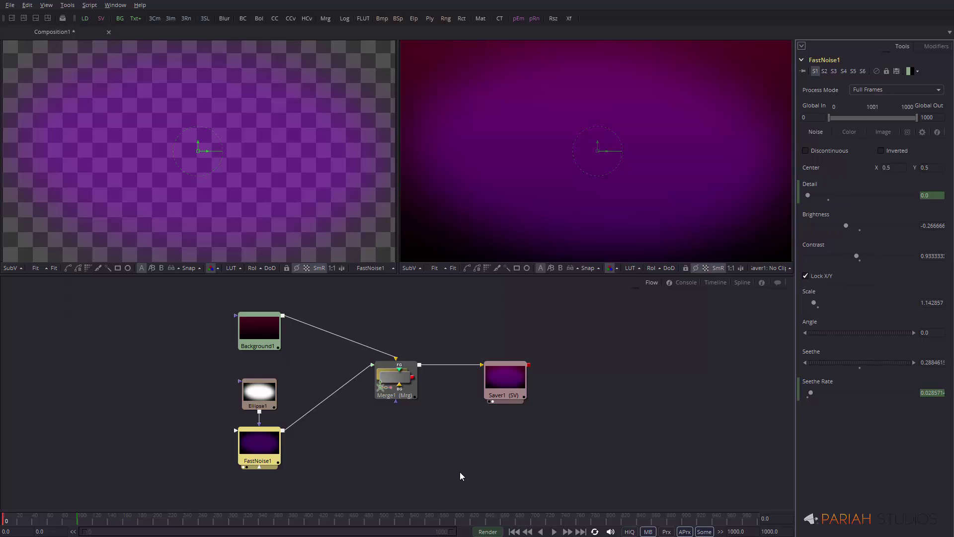
Step: Raise Detail to about 6.571429 at frame 107
{"action": "left_click", "coordinate": [89, 520]}
{"action": "left_click_drag", "start_coordinate": [807, 195], "coordinate": [877, 196]}
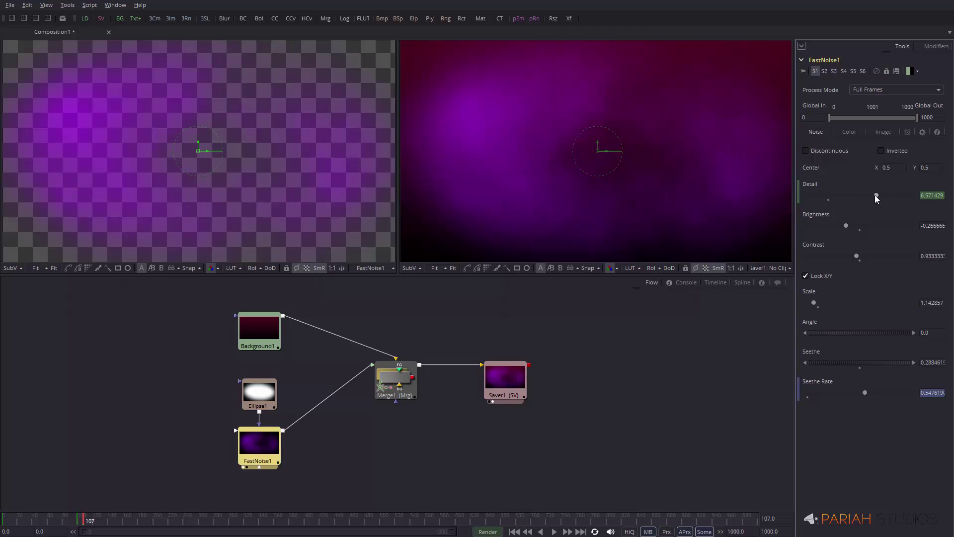
{"action": "right_click", "coordinate": [875, 195]}
{"action": "left_click", "coordinate": [890, 202]}
Step: Play the animation from the first frame to preview the Detail change
{"action": "left_click", "coordinate": [513, 531]}
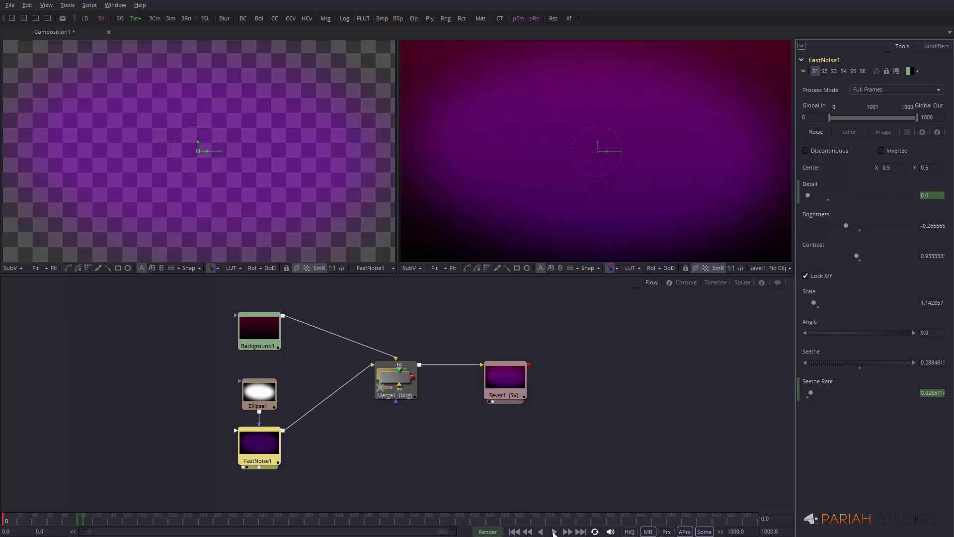
{"action": "left_click", "coordinate": [554, 532]}
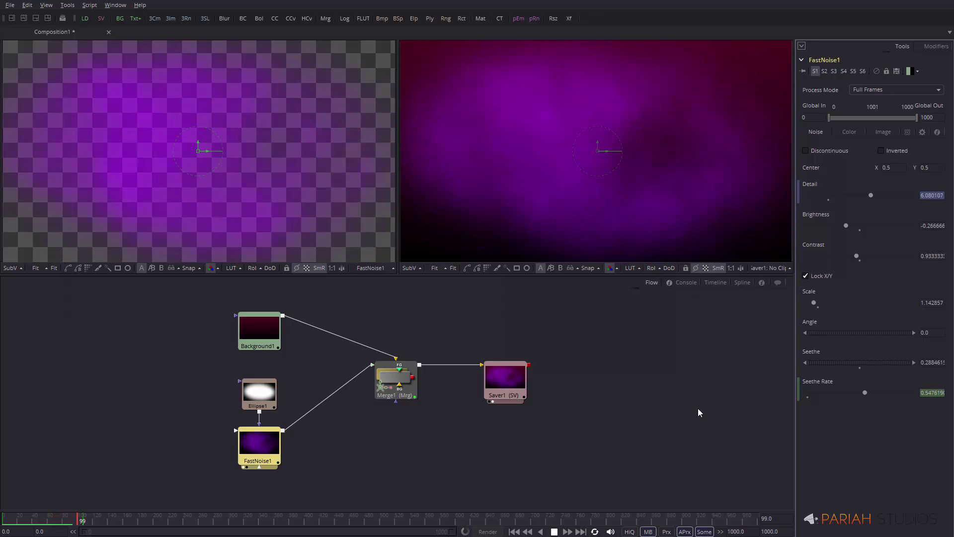
{"action": "left_click", "coordinate": [554, 532]}
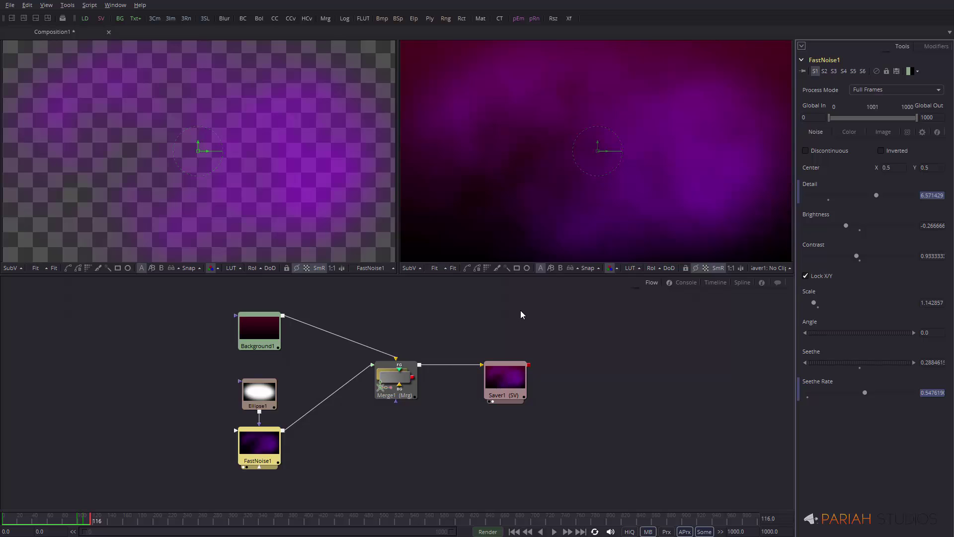
Step: Add an empty Loader1 with no file, move it left, and check its Import and File tabs
{"action": "left_click", "coordinate": [86, 23]}
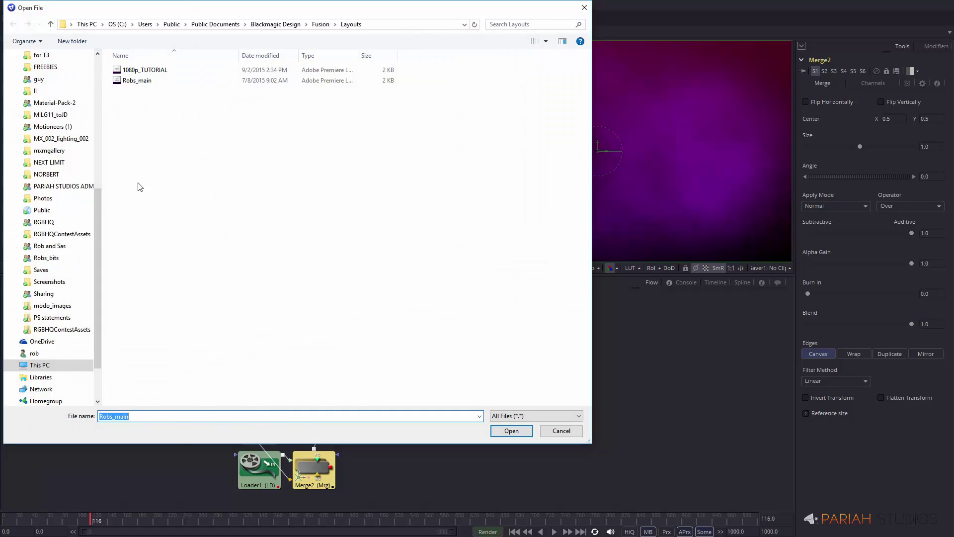
{"action": "left_click", "coordinate": [555, 436]}
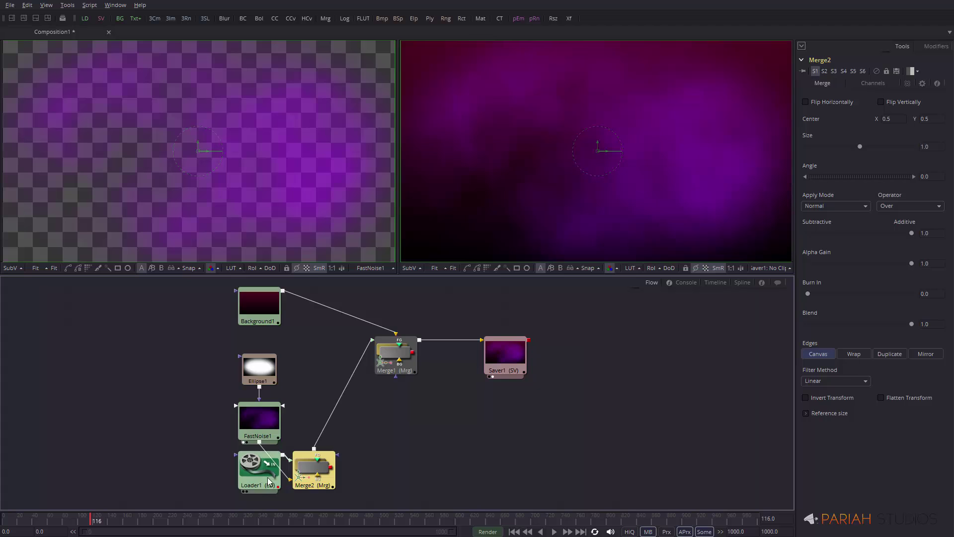
{"action": "left_click_drag", "start_coordinate": [264, 482], "coordinate": [155, 466]}
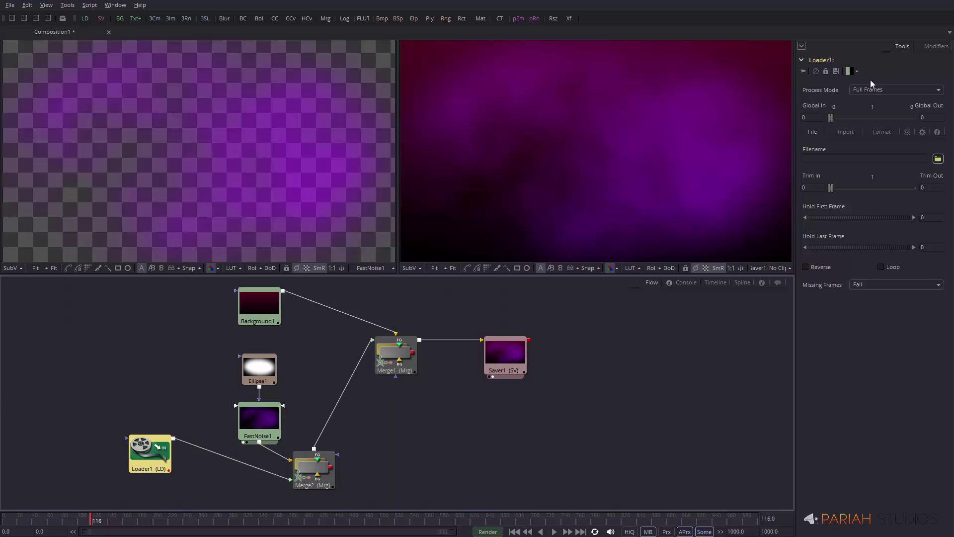
{"action": "left_click", "coordinate": [846, 132]}
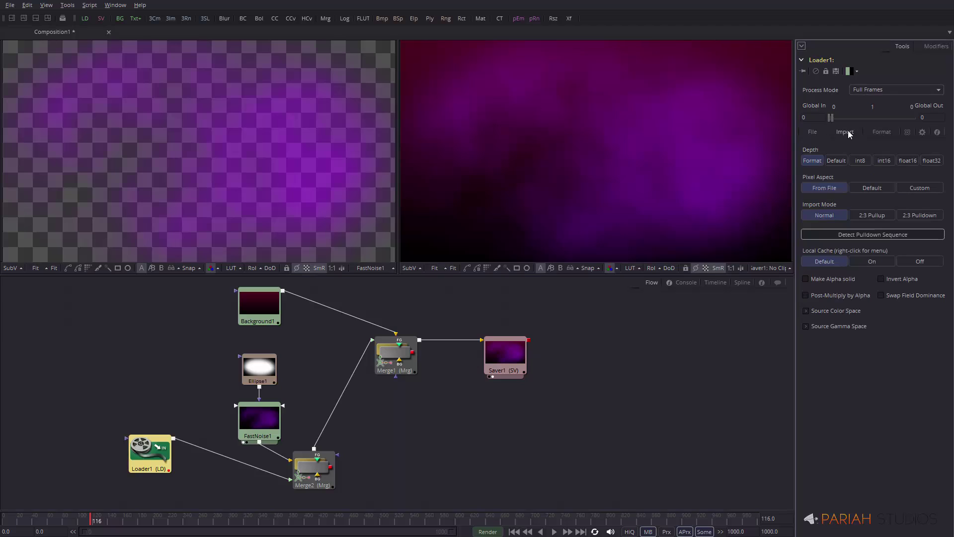
{"action": "left_click", "coordinate": [815, 132]}
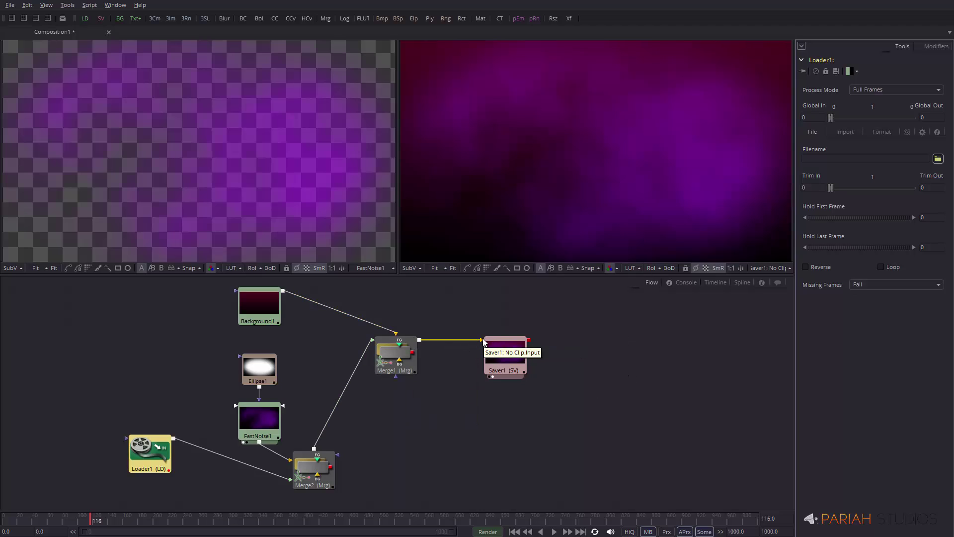
Step: Try moving Merge1 next to Saver1, then undo it
{"action": "left_click_drag", "start_coordinate": [482, 342], "coordinate": [457, 351]}
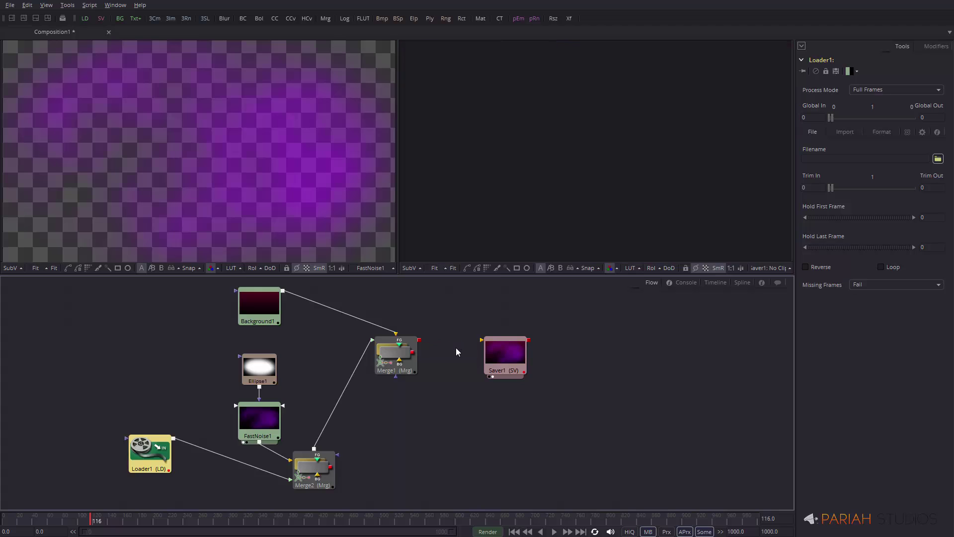
{"action": "left_click_drag", "start_coordinate": [418, 341], "coordinate": [482, 341]}
{"action": "key", "text": "ctrl+z"}
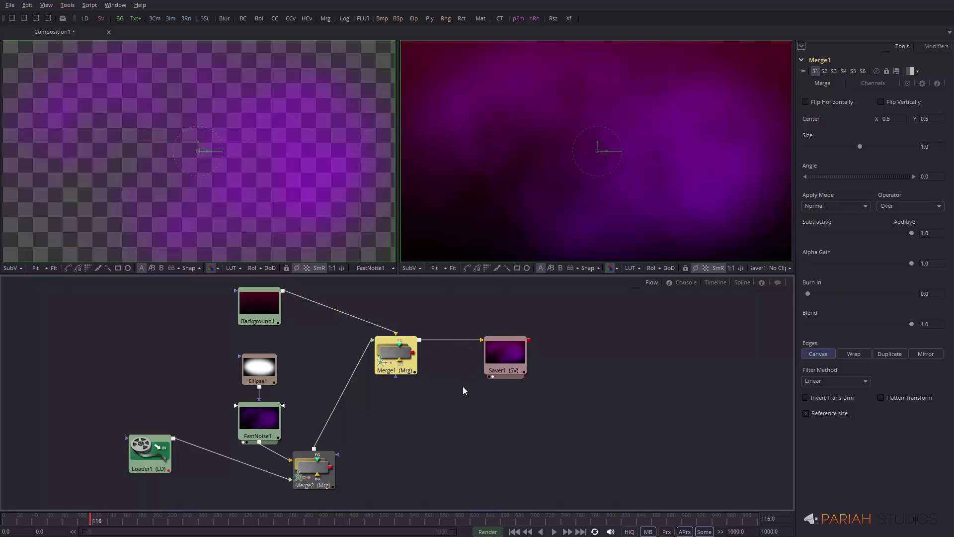
Step: Detach Loader1 from Merge2, insert it between Merge1 and Saver1, then undo the insertion
{"action": "left_click_drag", "start_coordinate": [290, 476], "coordinate": [219, 476]}
{"action": "left_click_drag", "start_coordinate": [151, 459], "coordinate": [453, 341]}
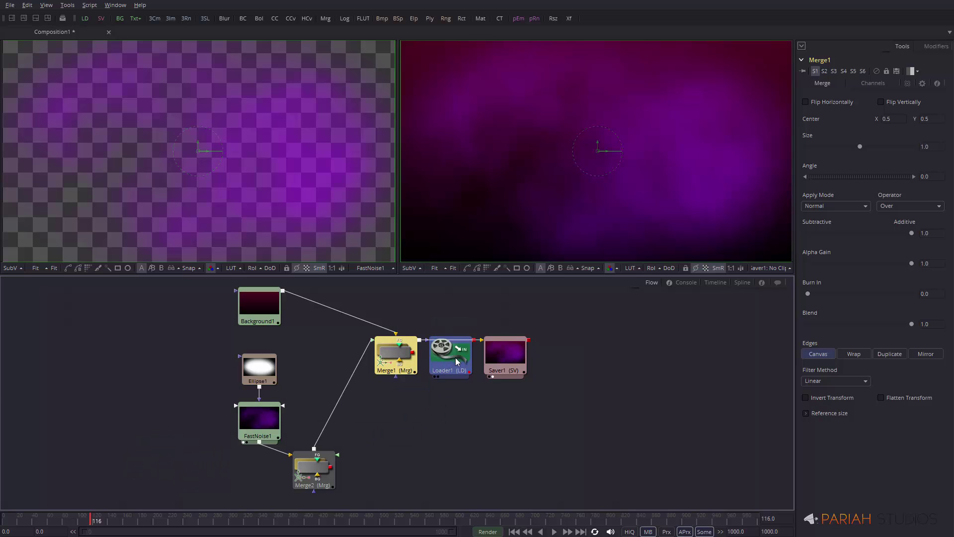
{"action": "mouse_move", "coordinate": [457, 361]}
{"action": "left_mouse_down"}
{"action": "mouse_move", "coordinate": [457, 371]}
{"action": "mouse_move", "coordinate": [457, 342]}
{"action": "left_mouse_up"}
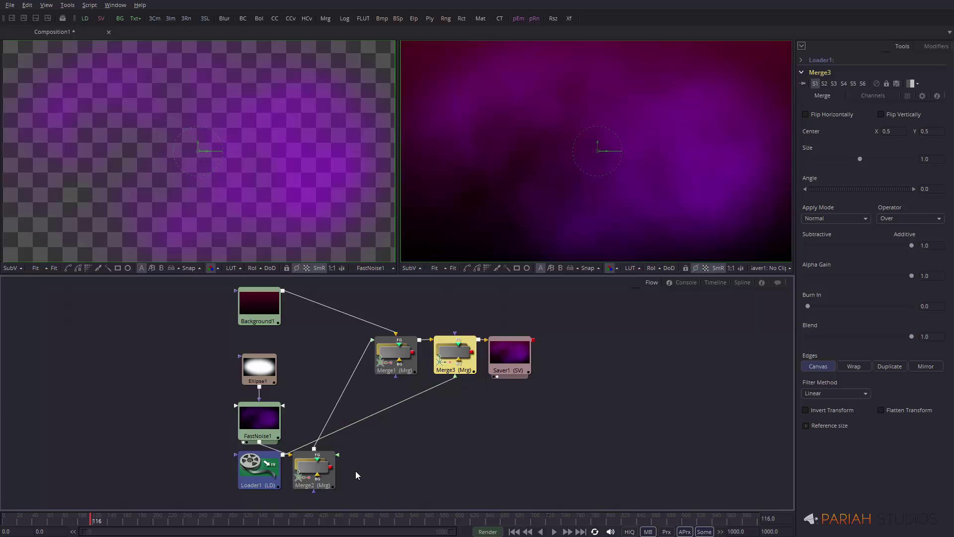
{"action": "key", "text": "ctrl+z"}
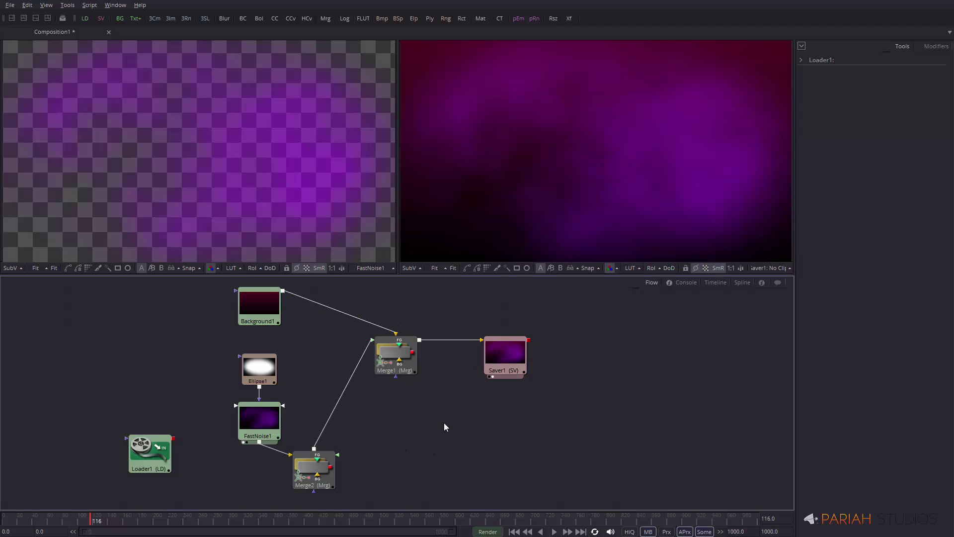
Step: Pan the Flow view to frame the FastNoise, Merge and Saver nodes
{"action": "left_click_drag", "start_coordinate": [415, 454], "coordinate": [516, 360]}
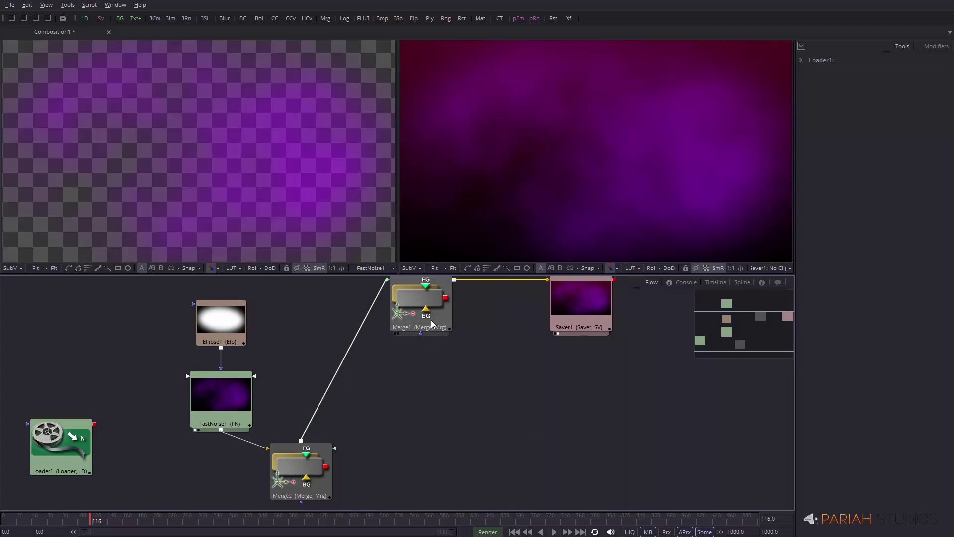